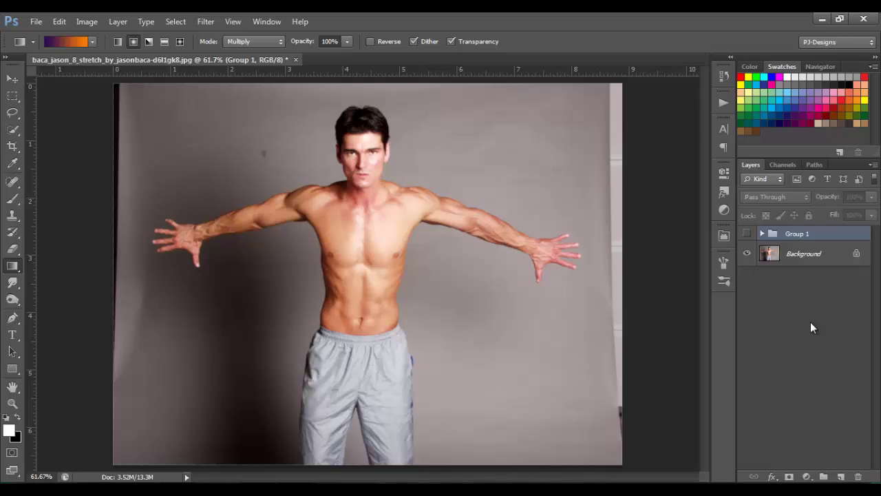
Add a new layer directly above the Background layer and fill it with black.
left_click(822, 262)
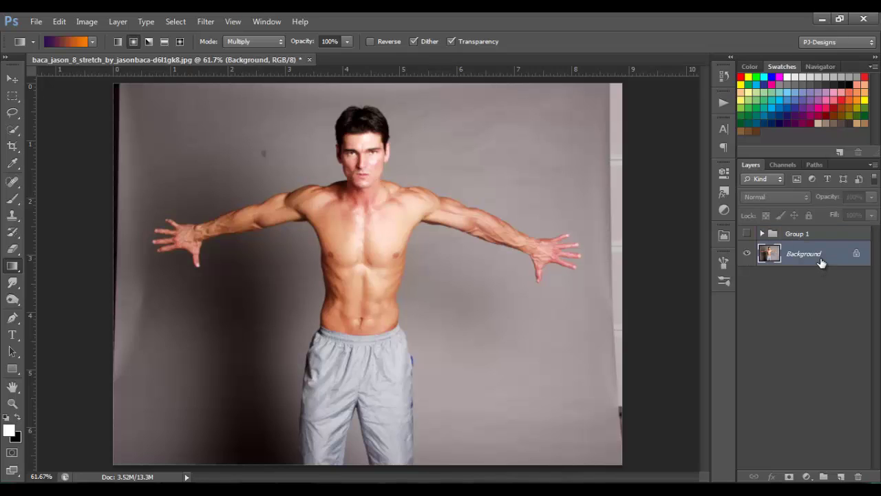
left_click(840, 476)
key("x")
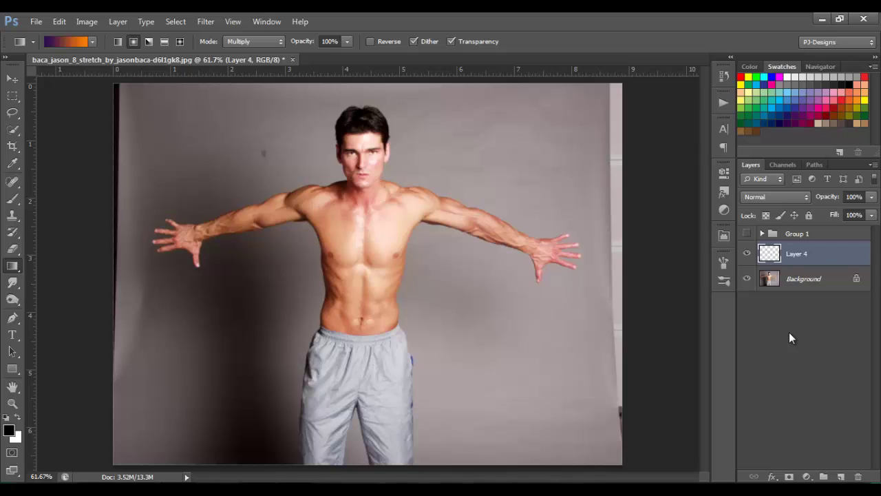
key("alt")
key("alt+BackSpace")
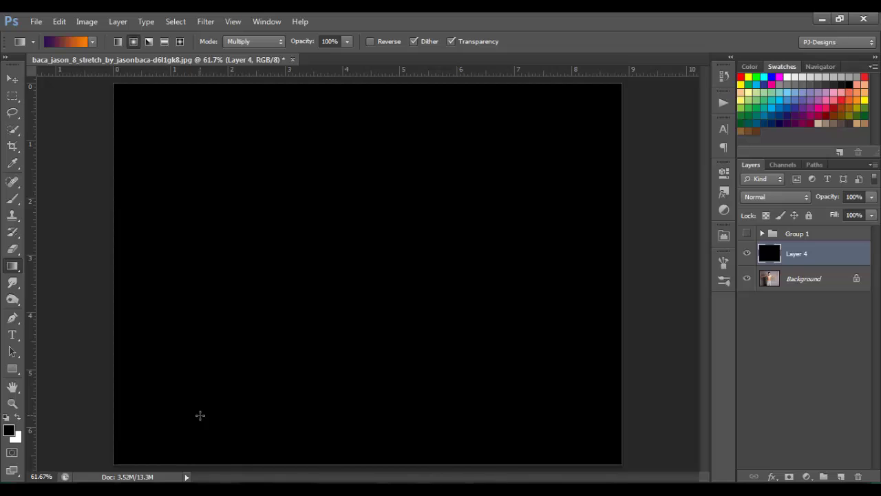
Duplicate the Background layer twice and move both copies above the black layer, below Group 1.
left_click(800, 285)
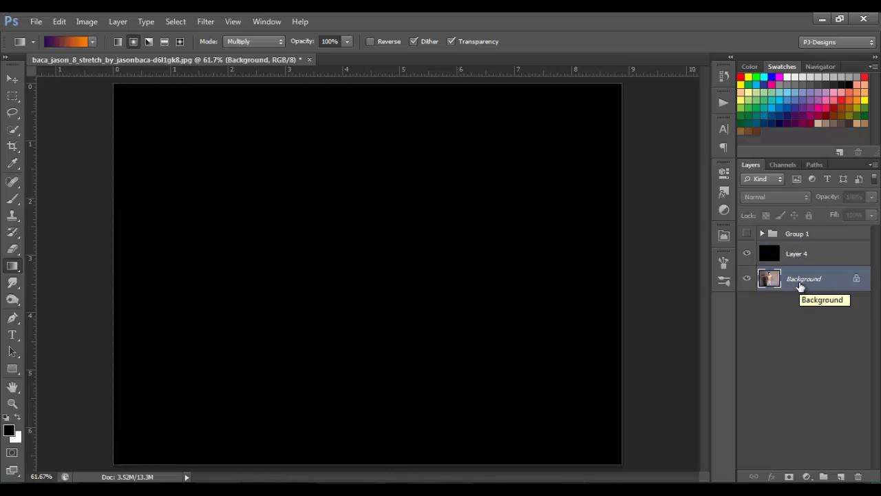
key("ctrl+j")
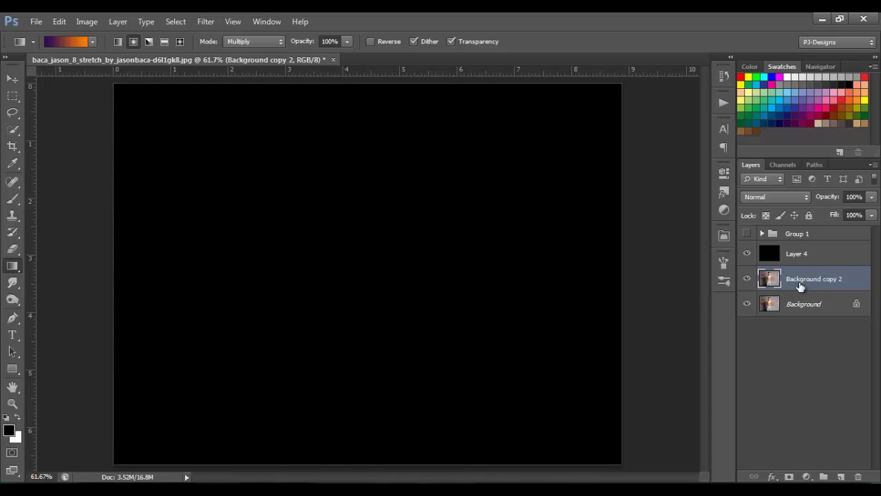
key("ctrl+j")
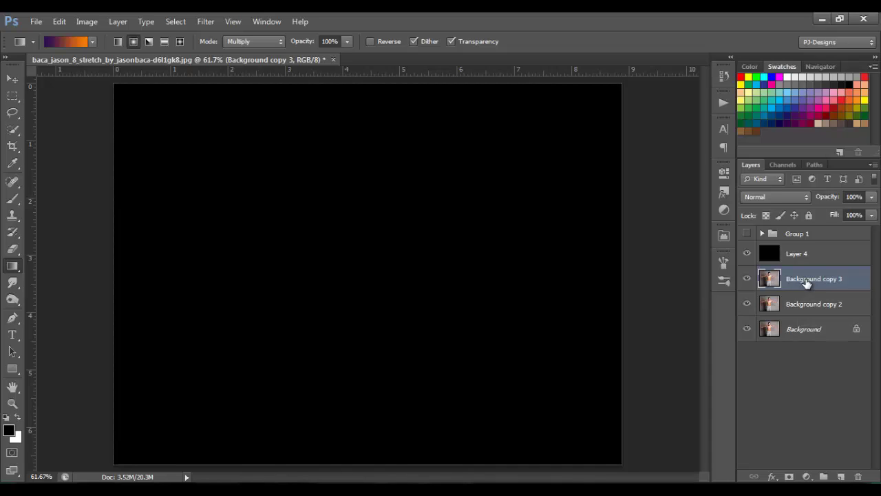
left_click(804, 301, "shift")
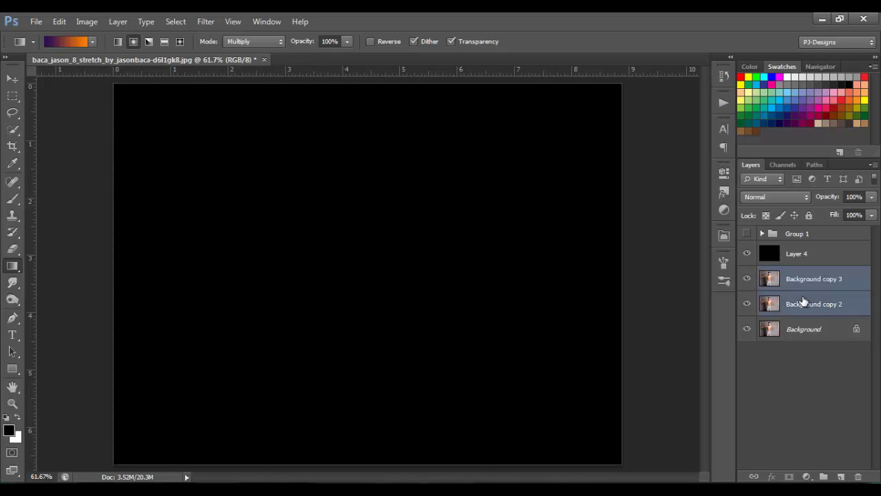
left_click_drag(804, 301, 800, 241)
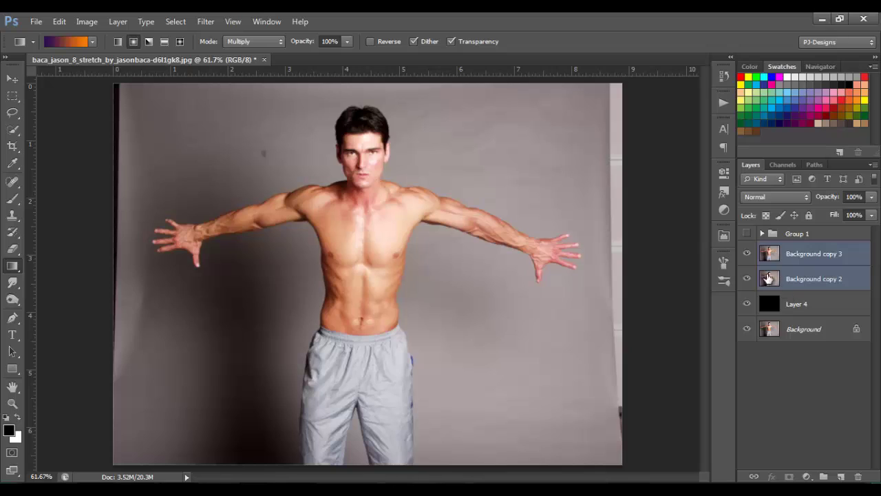
Hide Background copy 3 and draw a rectangular marquee on Background copy 2 from the man's forehead to his thighs, wider than the torso.
left_click(801, 256)
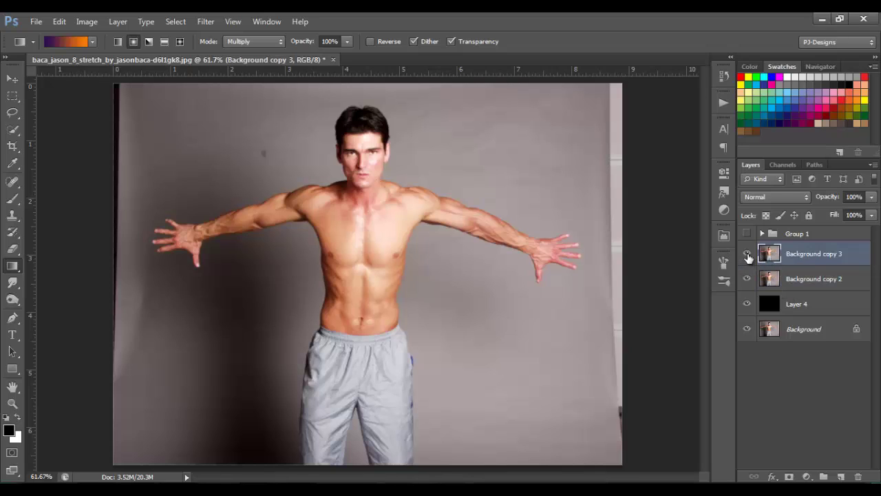
left_click(748, 255)
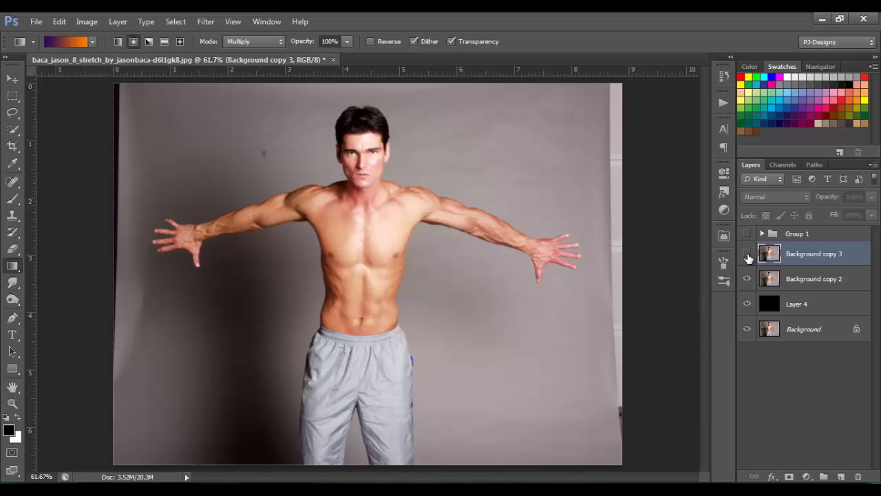
left_click(796, 282)
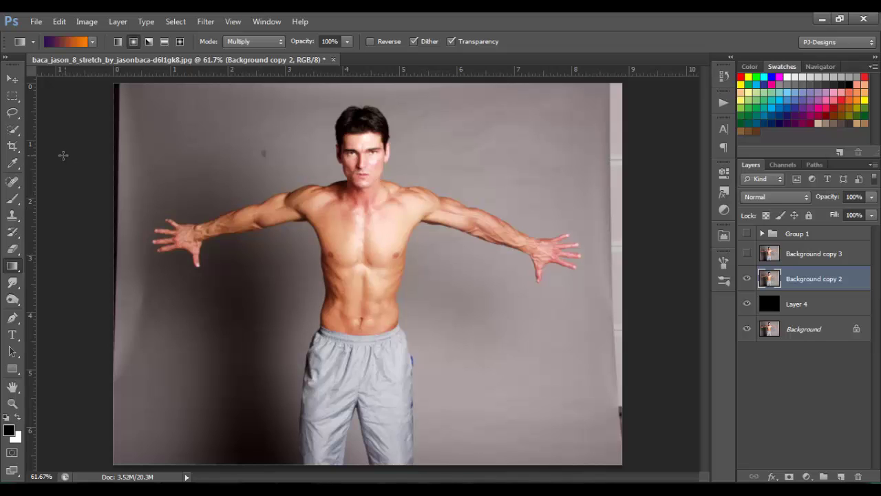
left_click(11, 99)
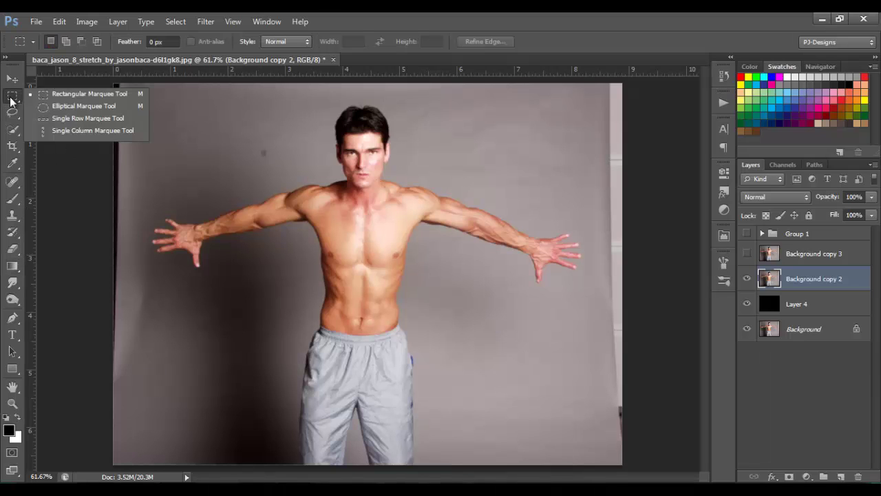
left_click(11, 99)
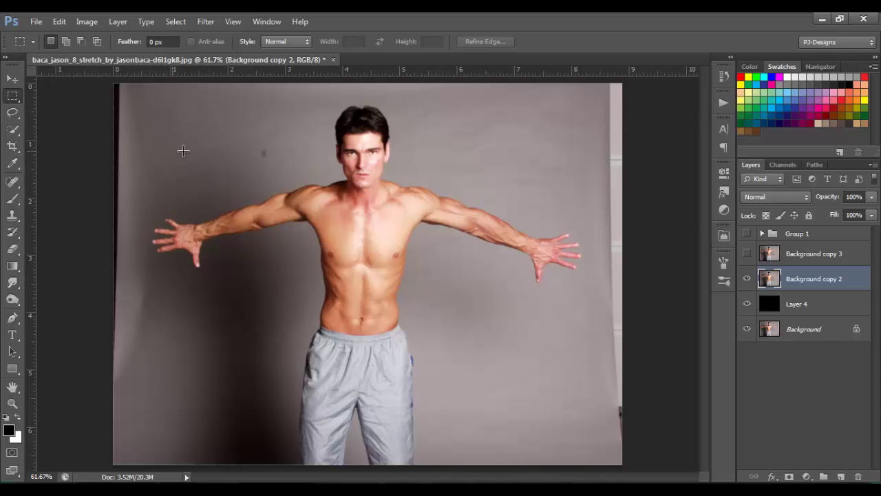
left_click_drag(266, 144, 458, 407)
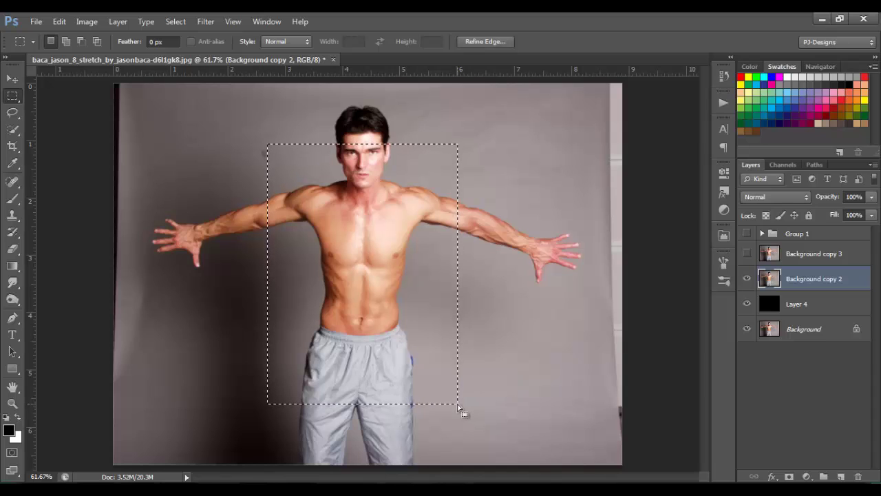
Transform the selection in Perspective into a trapezoid with a narrower top edge and a wider bottom edge around the torso.
right_click(421, 295)
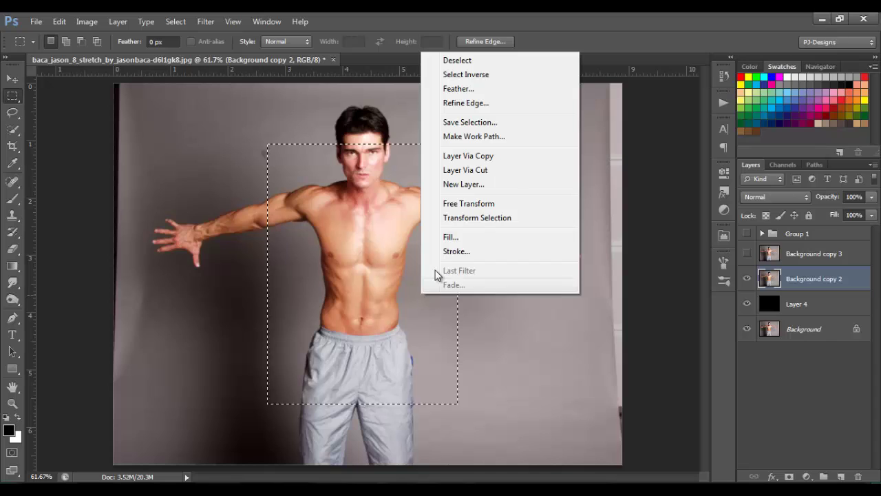
left_click(466, 220)
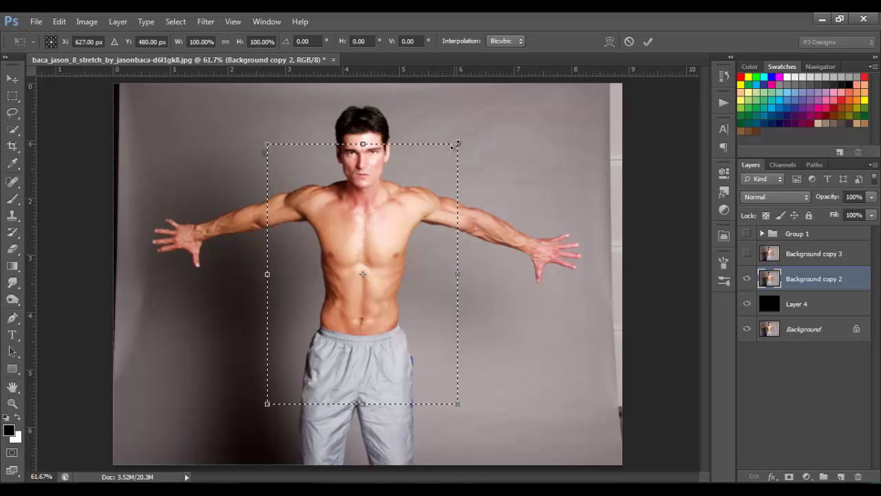
right_click(408, 200)
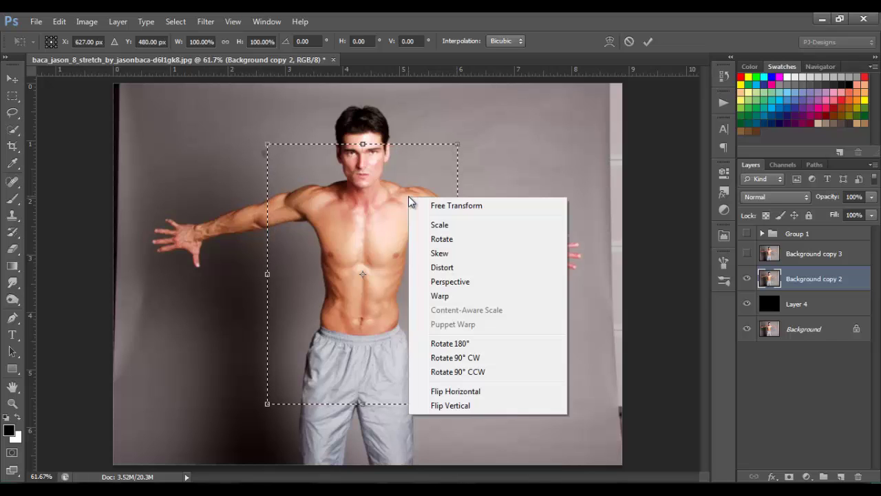
left_click(450, 284)
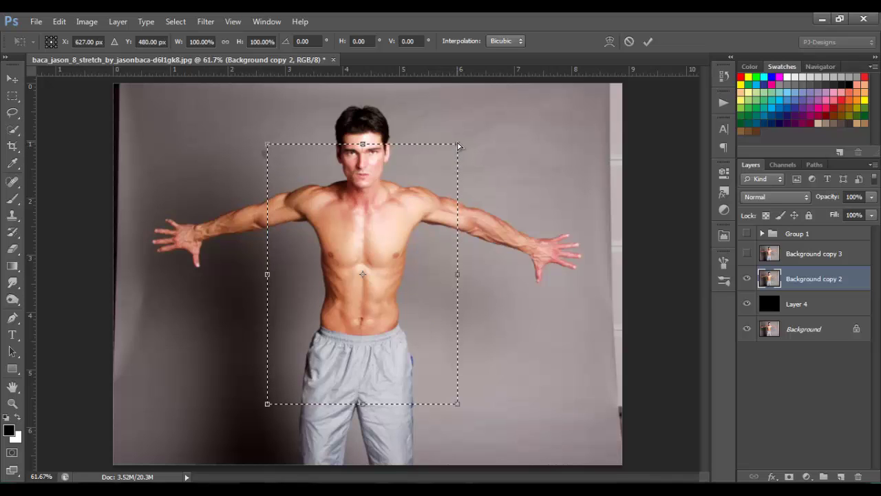
left_click_drag(460, 147, 437, 146)
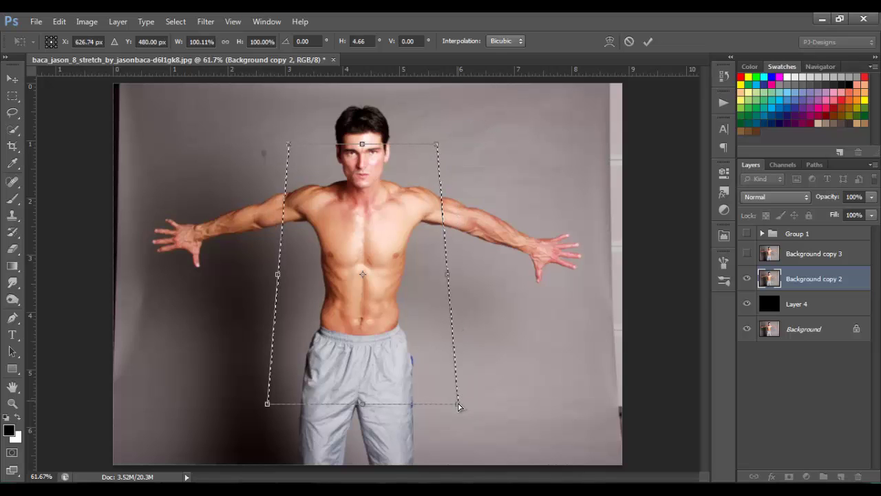
left_click_drag(459, 404, 502, 407)
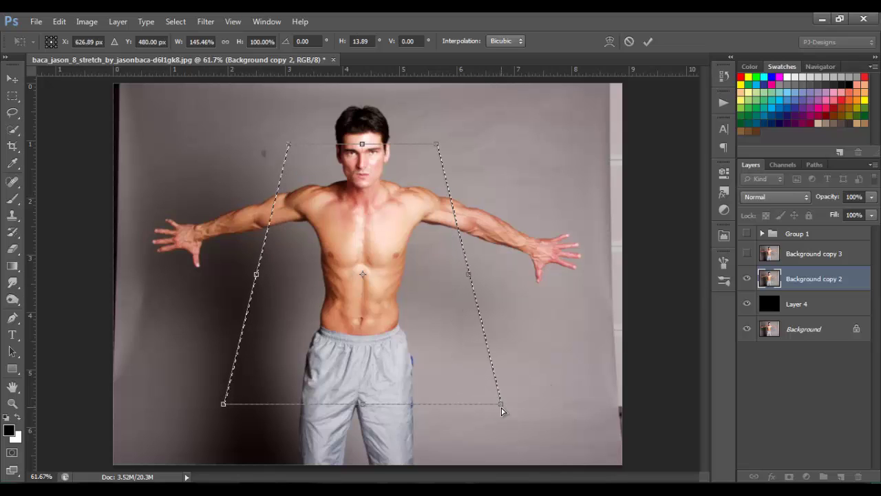
Free-transform the trapezoid selection to about 93% height by lowering its top edge to the man's nose, and apply the transformation.
right_click(360, 294)
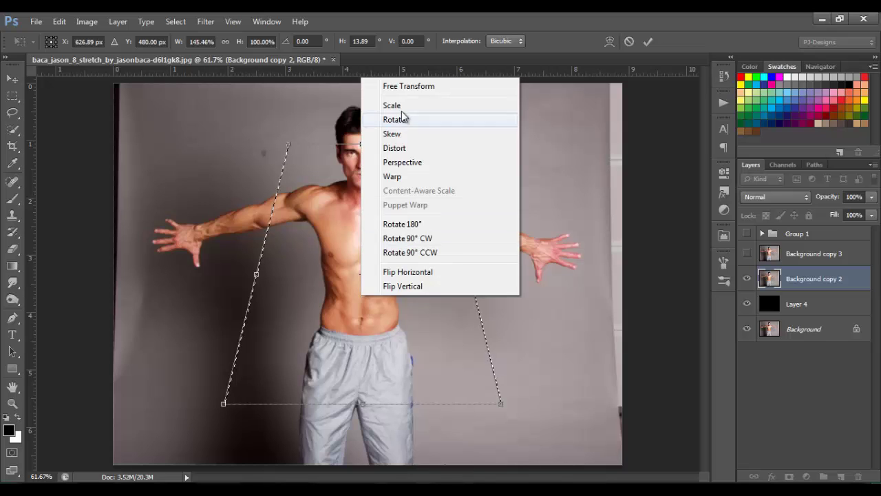
left_click(407, 89)
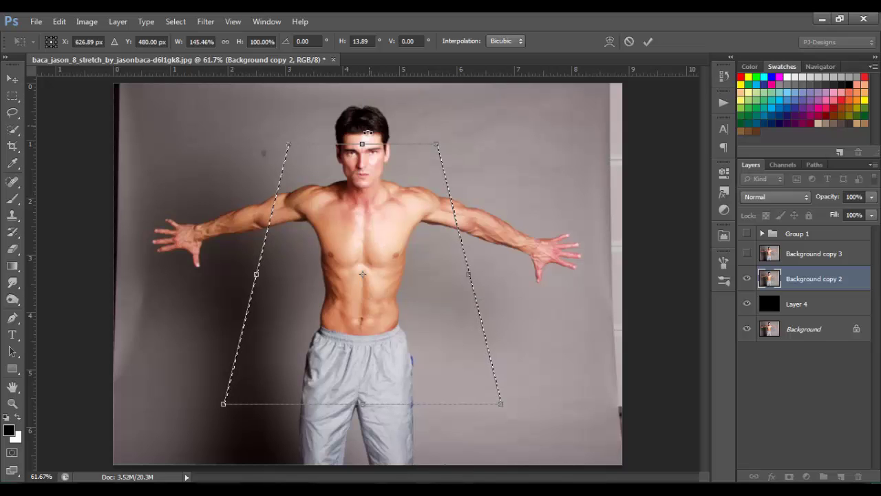
left_click_drag(363, 144, 362, 160)
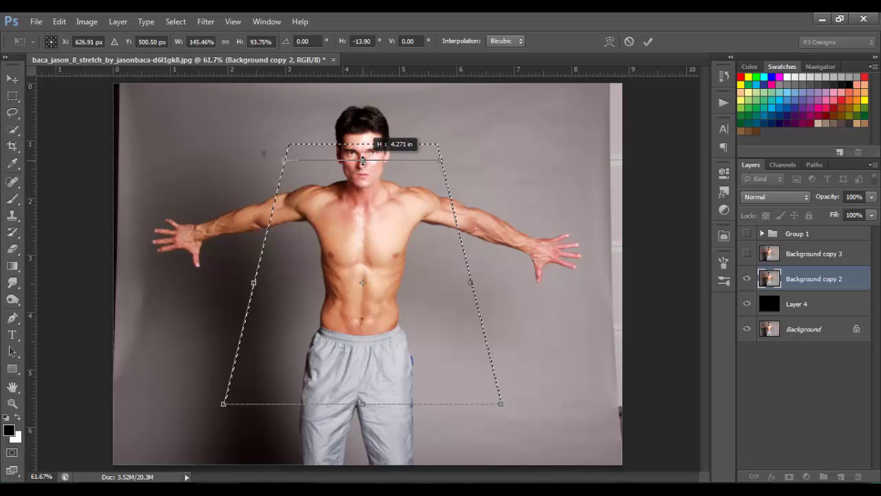
left_click_drag(362, 160, 362, 162)
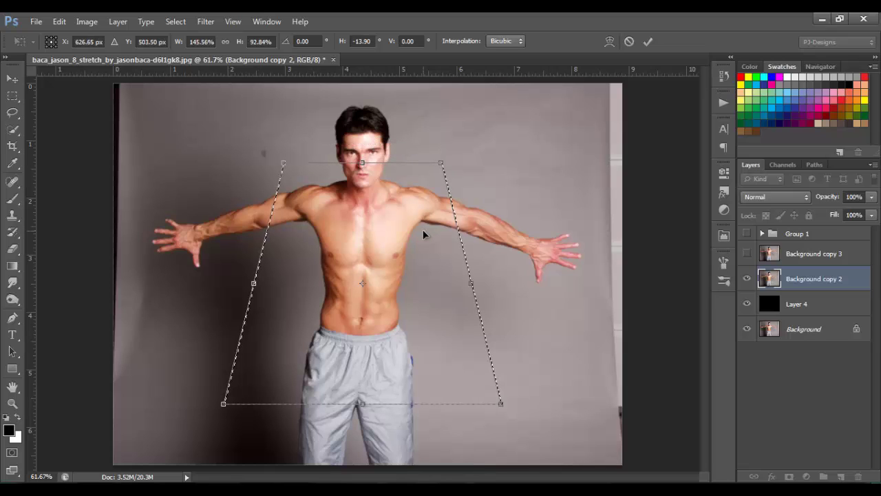
left_click(649, 43)
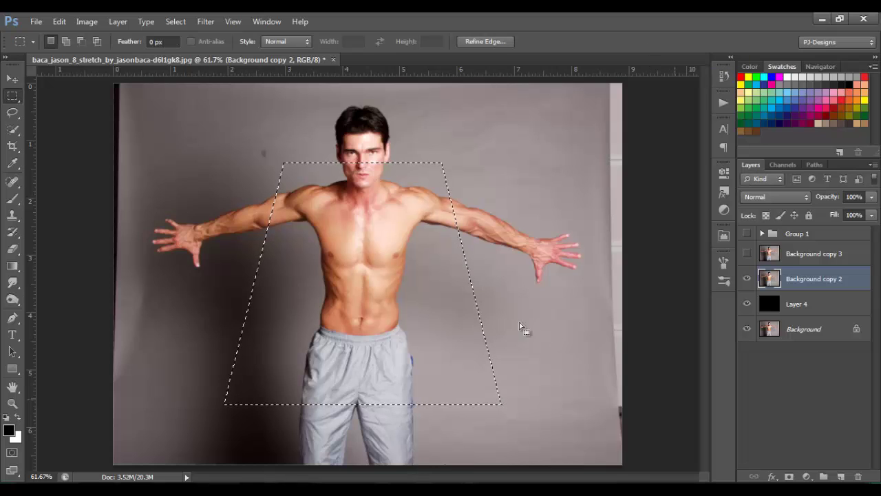
Mask Background copy 2 with the trapezoid selection and add a new layer named "stroke" above it.
left_click(789, 477)
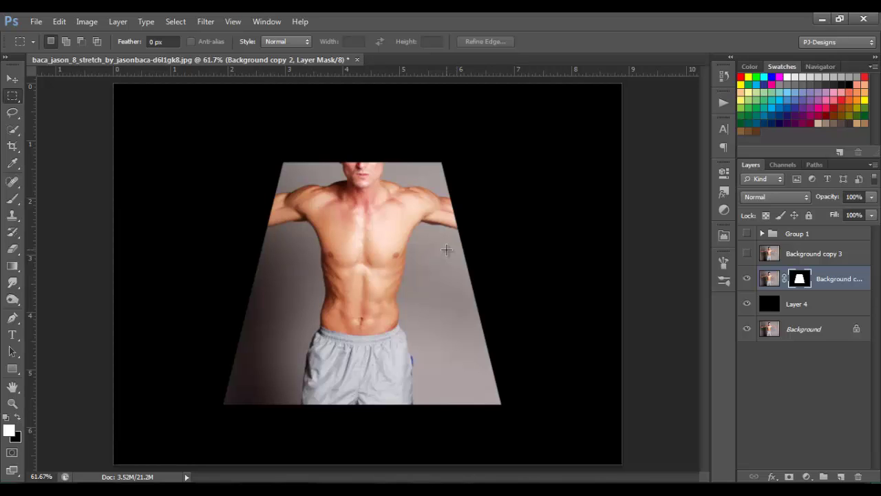
left_click(841, 477)
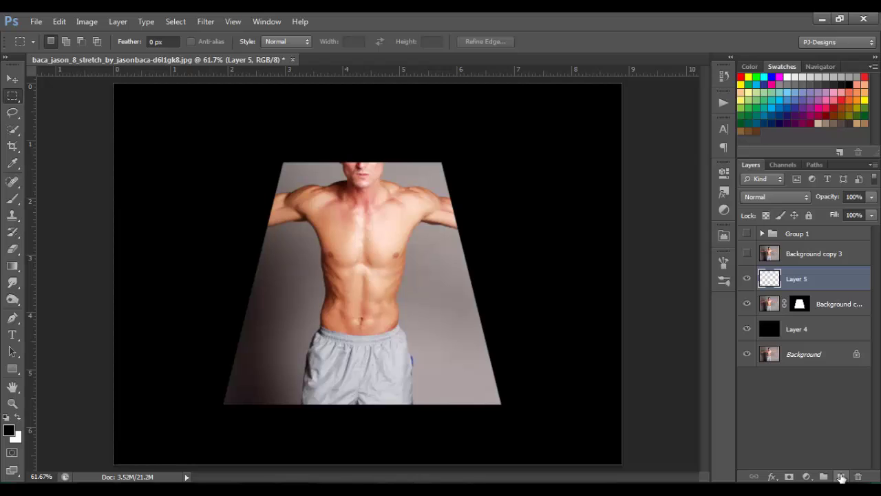
double_click(798, 280)
type("stre")
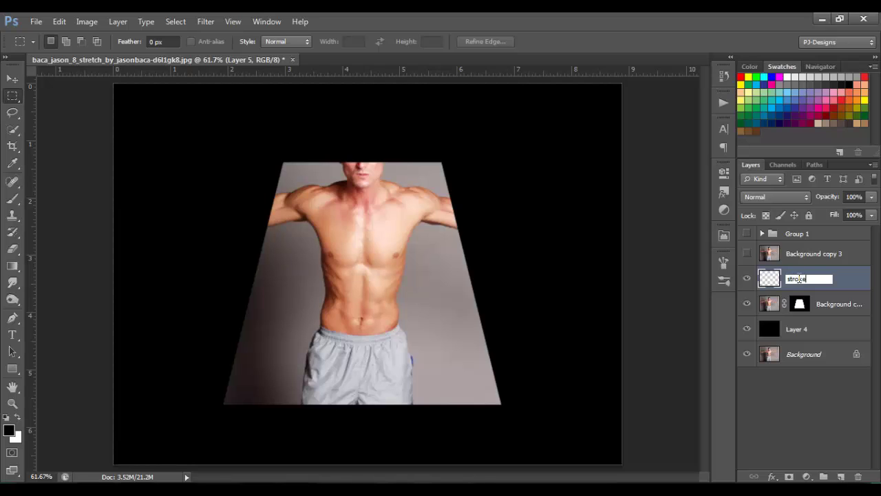
key("Return")
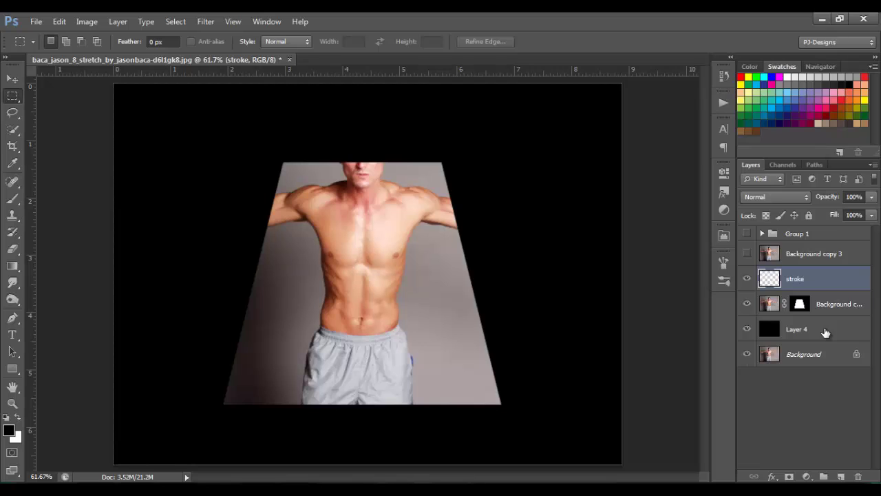
Load the trapezoid mask as a selection and stroke it on the stroke layer with 20 px white (ffffff), located Outside.
left_click_drag(802, 310, 805, 311)
left_click(805, 311, "ctrl")
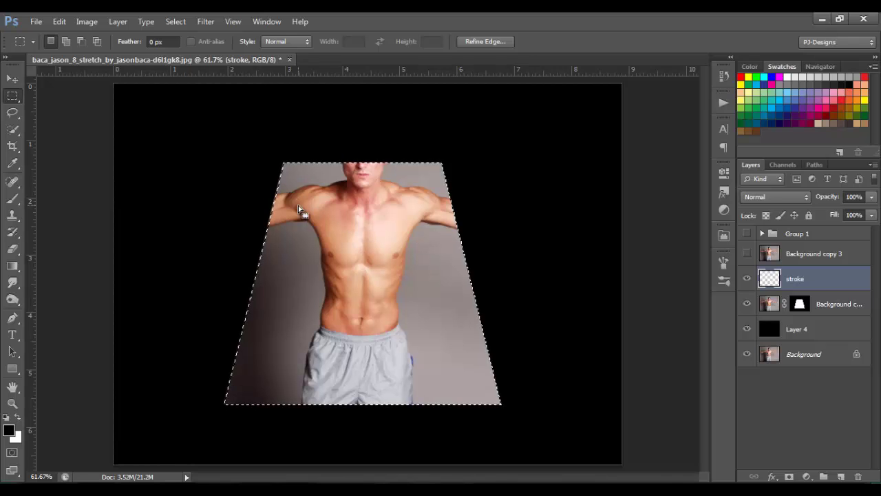
left_click(60, 22)
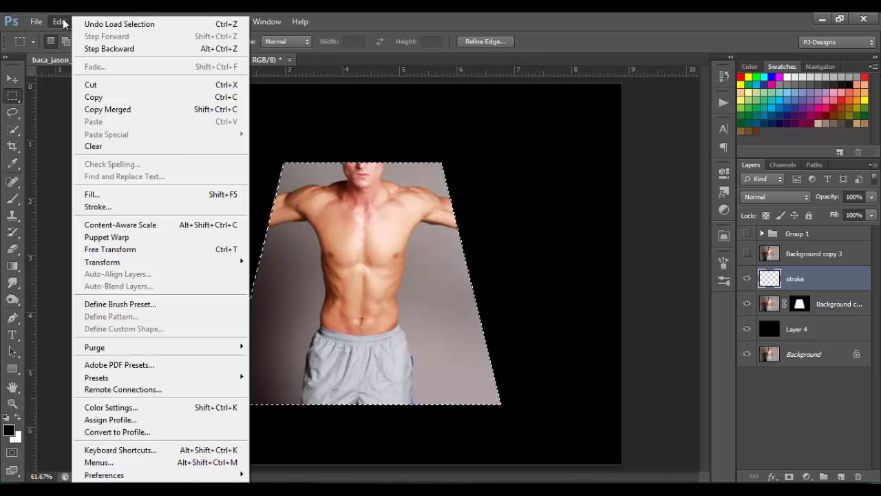
left_click(113, 208)
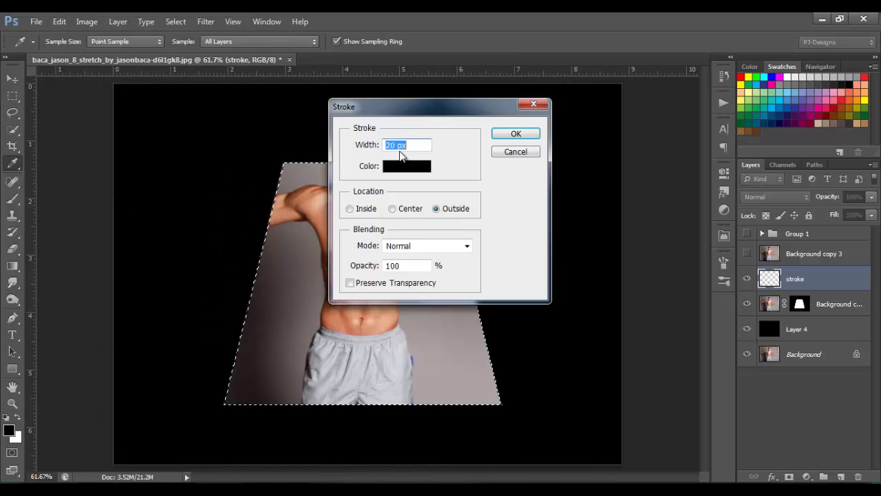
left_click(407, 172)
mouse_move(581, 140)
left_mouse_down()
mouse_move(585, 94)
mouse_move(559, 29)
mouse_move(585, 31)
left_mouse_up()
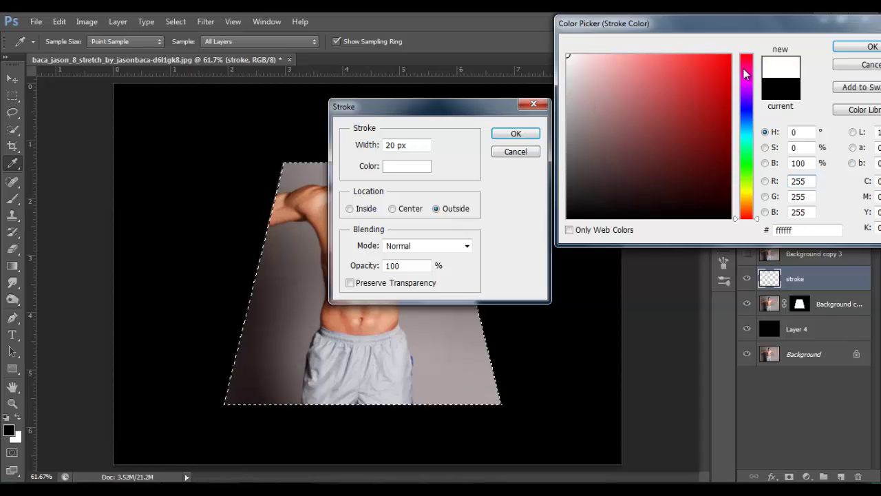
left_click(859, 49)
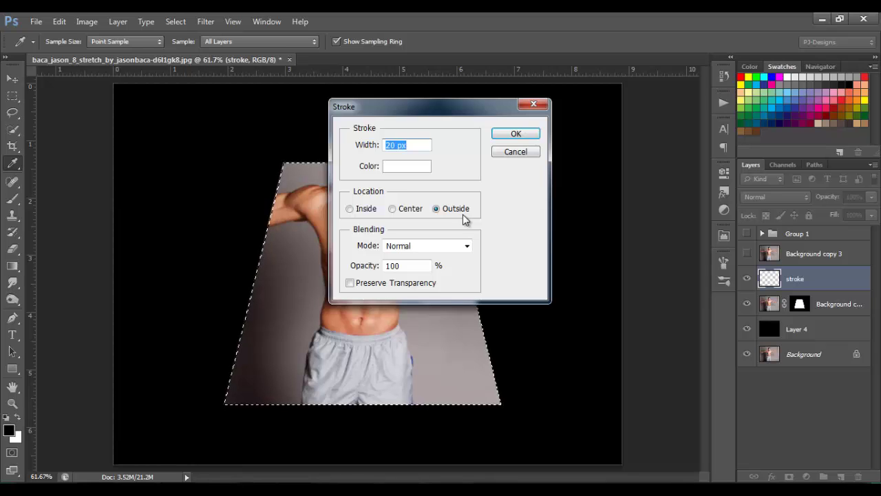
left_click(510, 137)
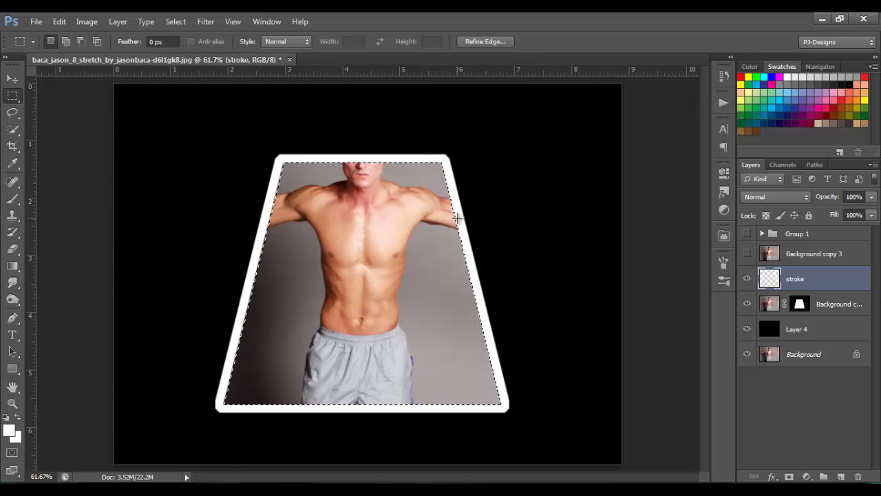
Deselect, show Background copy 3, and load the stroke layer's outline as a selection over it with Background copy 3 active.
left_click(505, 234)
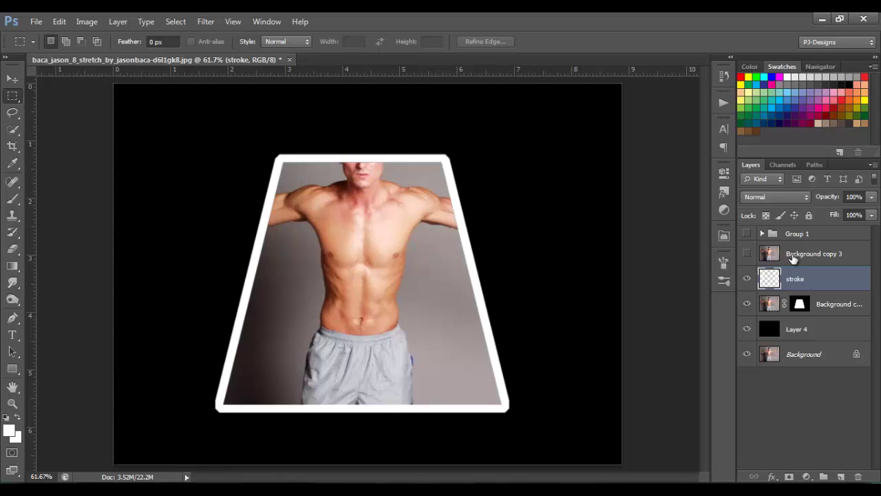
left_click(747, 254)
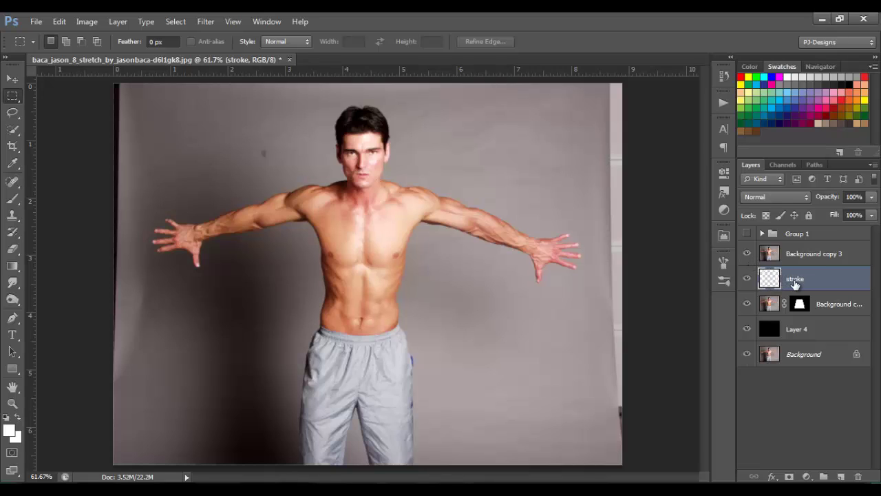
left_click(770, 279, "ctrl")
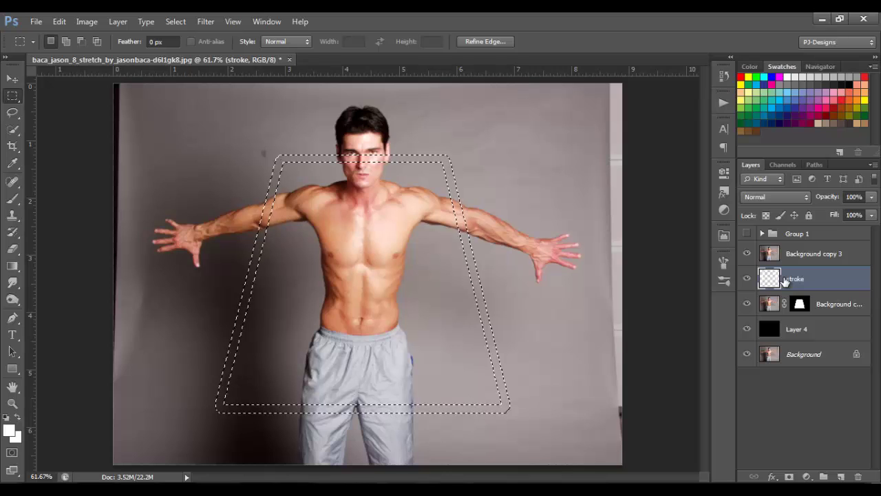
left_click(814, 255)
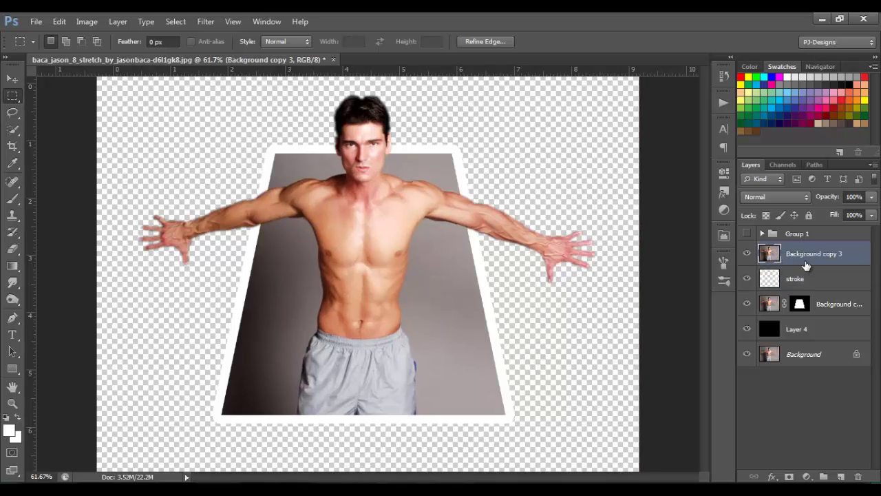
Trace a closed Pen path around the man's hair, ears and upper face, closing it straight across just above the mouth.
key("ctrl+plus")
key("ctrl+plus")
key("ctrl+plus")
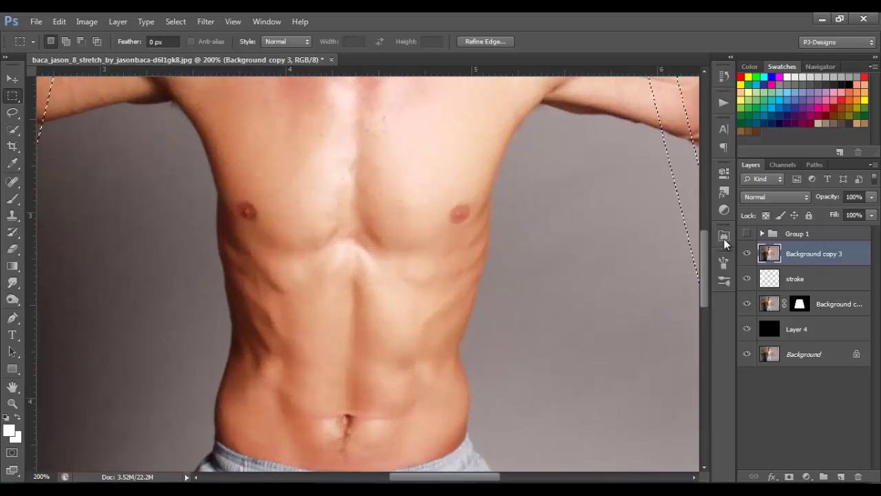
left_click_drag(707, 256, 708, 180)
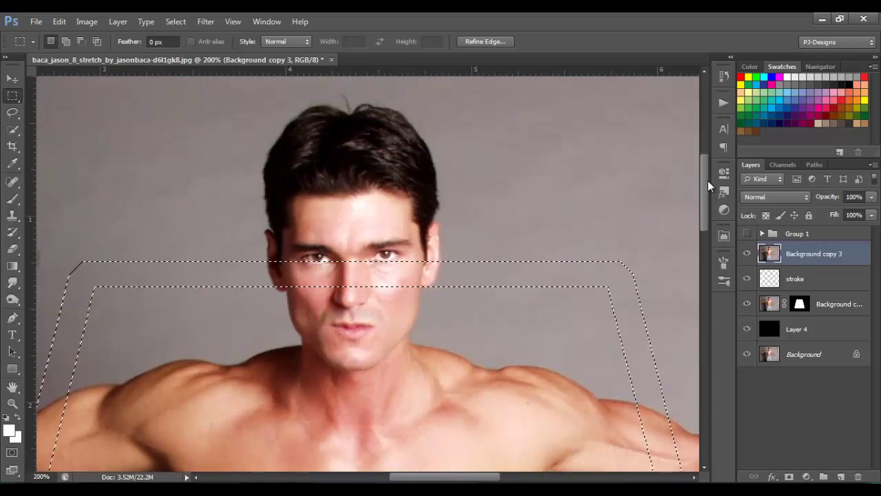
left_click(12, 320)
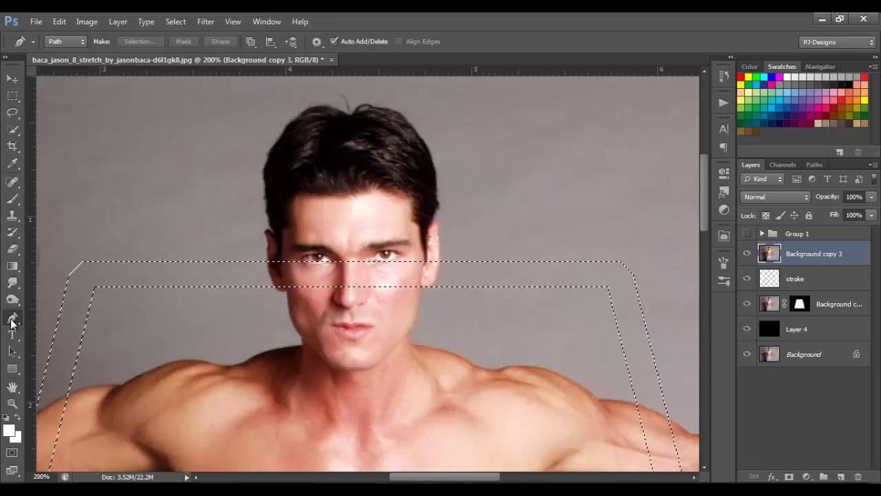
left_click(292, 318)
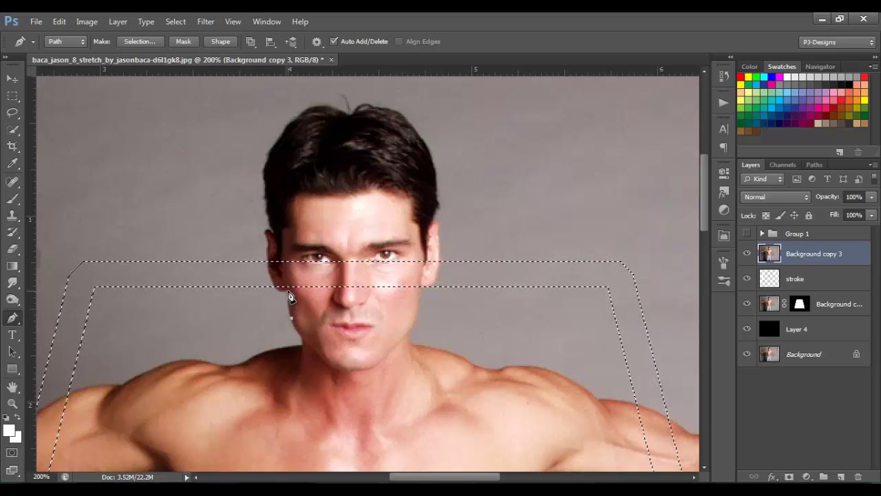
left_click(288, 289)
left_click(271, 270)
left_click(270, 225)
left_click(267, 198)
left_click(266, 173)
left_click(267, 158)
left_click(274, 140)
left_click(289, 126)
left_click(300, 117)
left_click(310, 109)
left_click(327, 108)
left_click(351, 113)
left_click(358, 109)
left_click(367, 107)
left_click(376, 106)
left_click(386, 109)
left_click(397, 114)
left_click(407, 121)
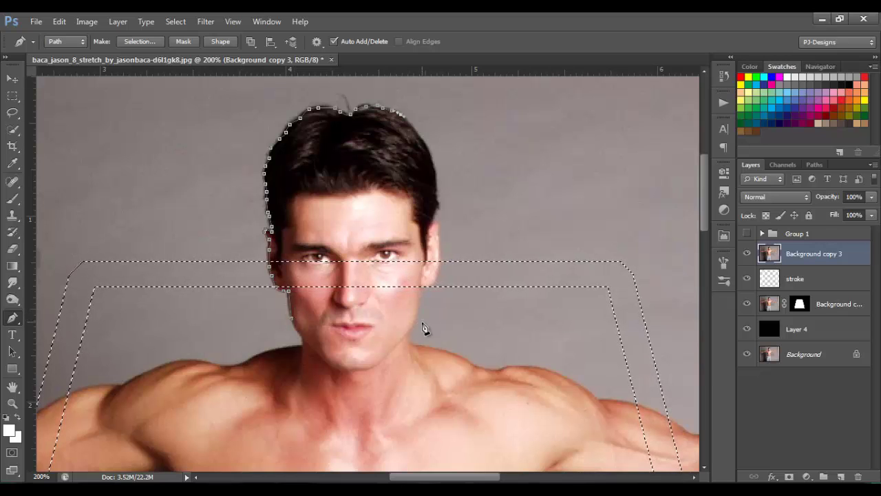
left_click(412, 129)
left_click(419, 138)
left_click(426, 146)
left_click(434, 168)
left_click(436, 185)
left_click(436, 205)
left_click(438, 233)
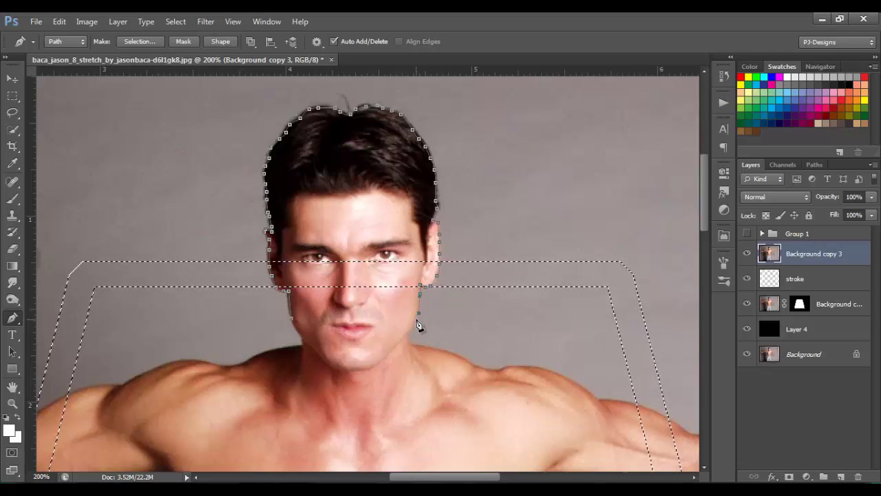
left_click(292, 322)
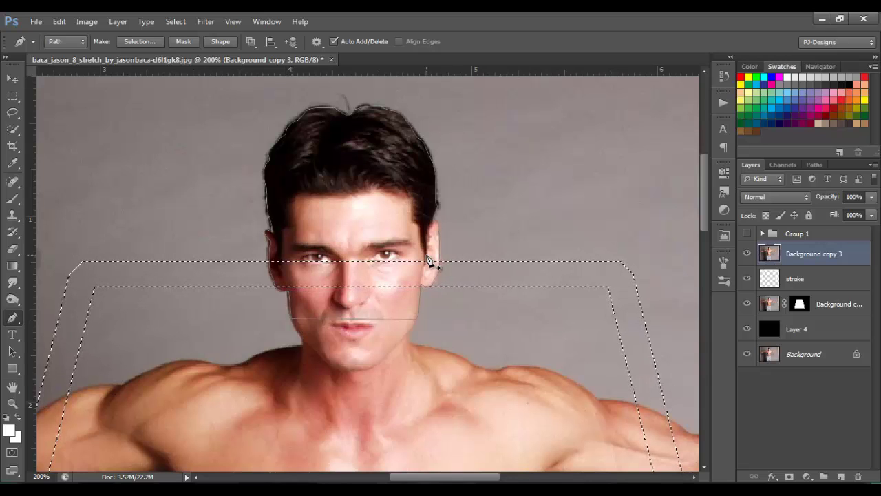
Replace the frame selection with the head path as a 1 px feathered selection and mask Background copy 3 with it.
key("ctrl+d")
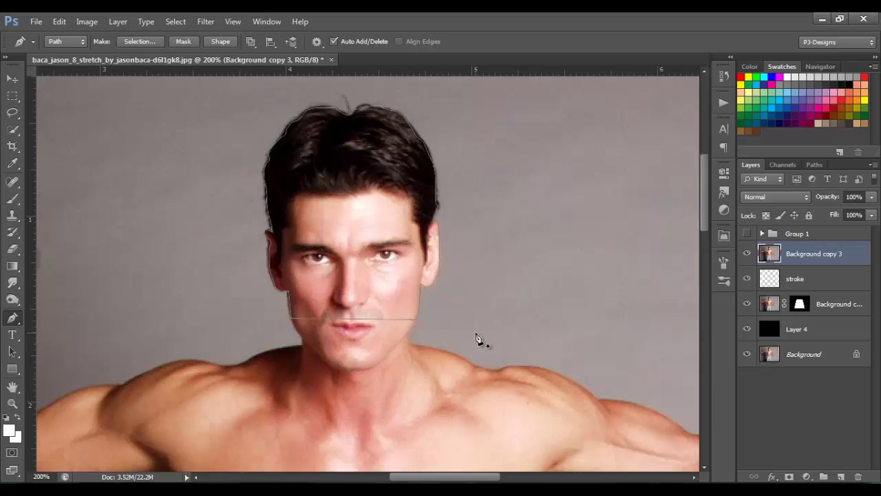
right_click(347, 196)
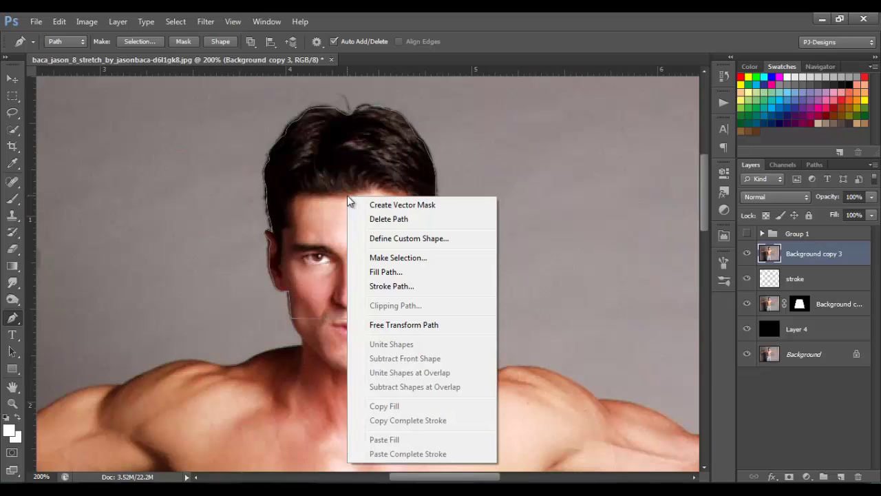
left_click(388, 258)
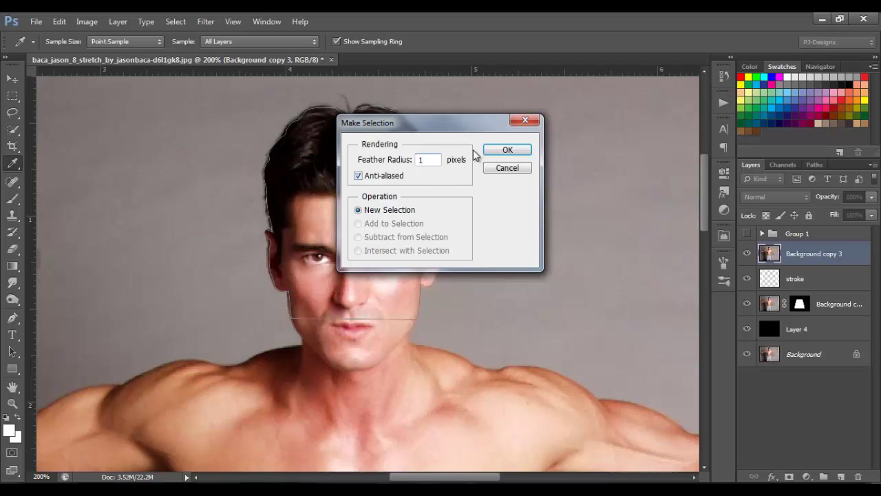
left_click(496, 153)
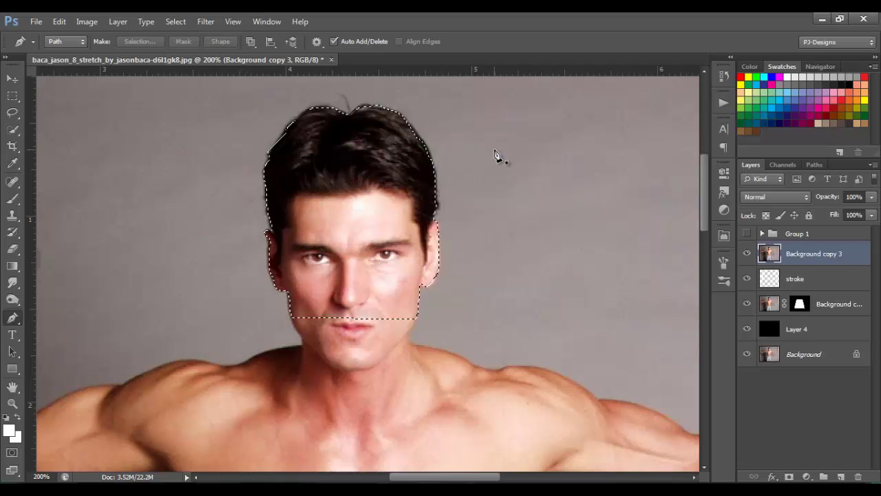
left_click(790, 478)
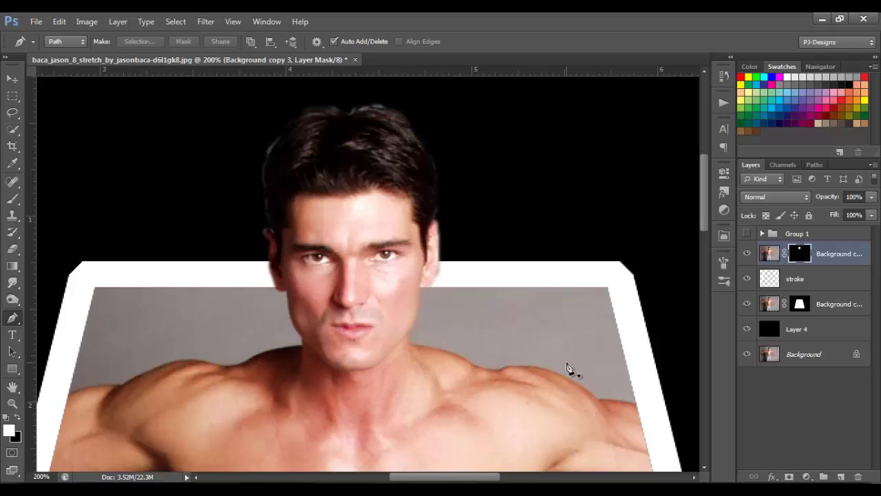
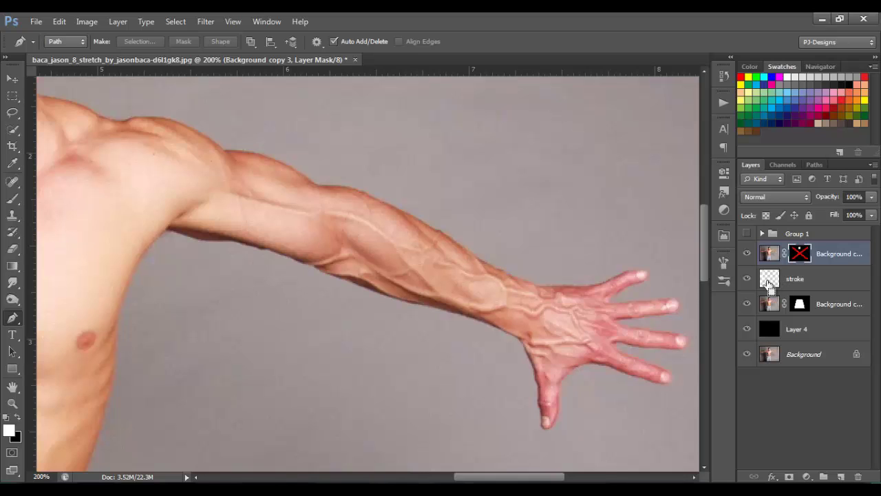
With the stroke outline loaded as a guide, trace a closed Pen path around the arm on the image's right side, including hand and fingers.
left_click(768, 284, "ctrl")
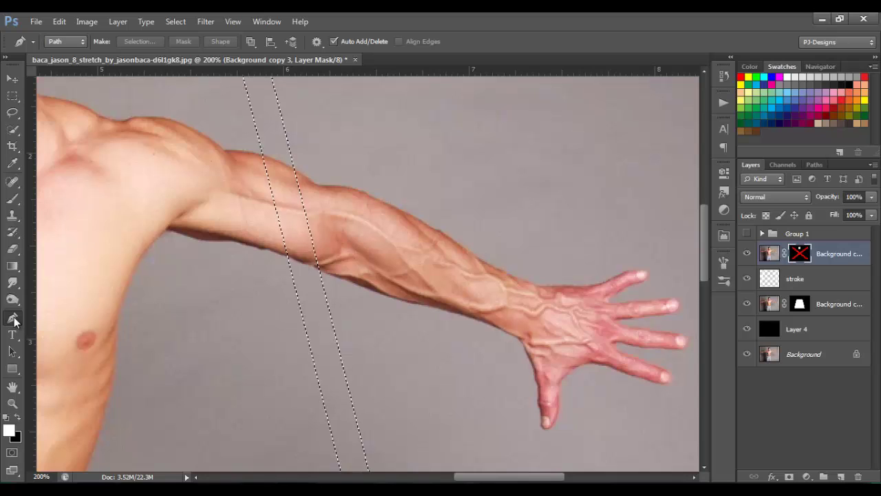
left_click(226, 152)
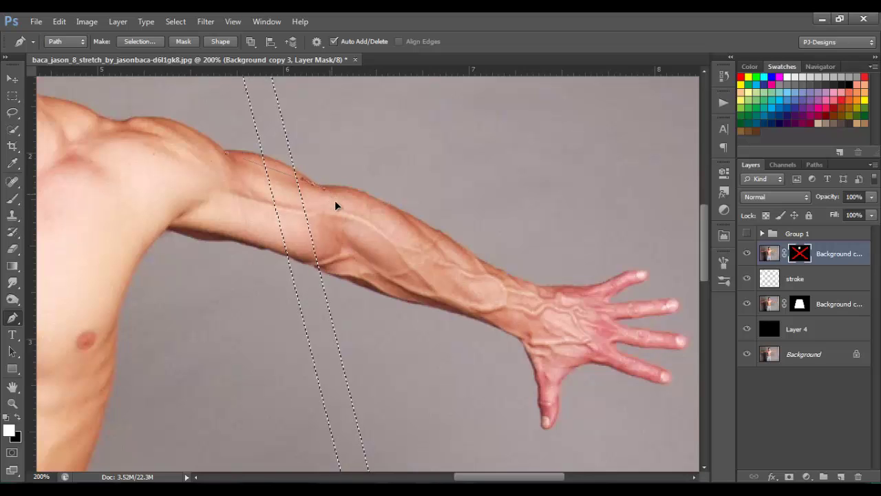
left_click_drag(313, 184, 346, 218)
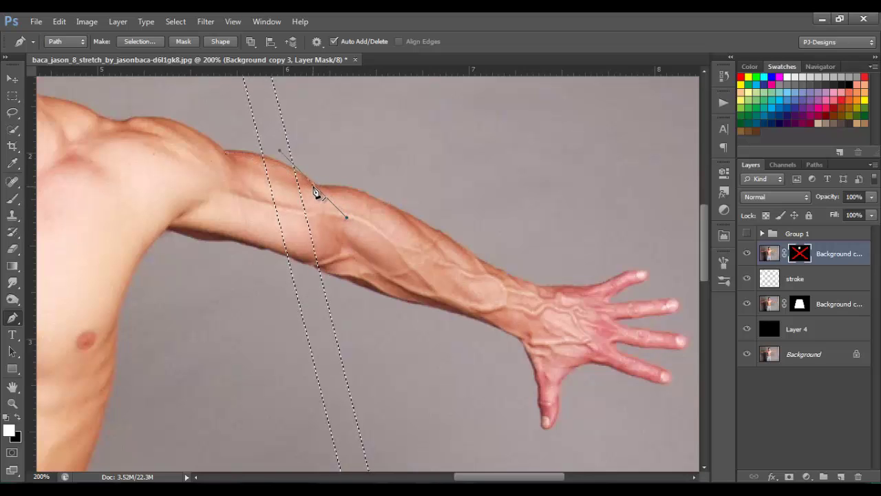
left_click(377, 202)
left_click(404, 211)
left_click(433, 230)
left_click(464, 248)
left_click(484, 261)
left_click(500, 270)
left_click(517, 279)
left_click(535, 284)
left_click(564, 287)
left_click(596, 284)
left_click(627, 274)
left_click(644, 268)
left_click(641, 282)
left_click(607, 300)
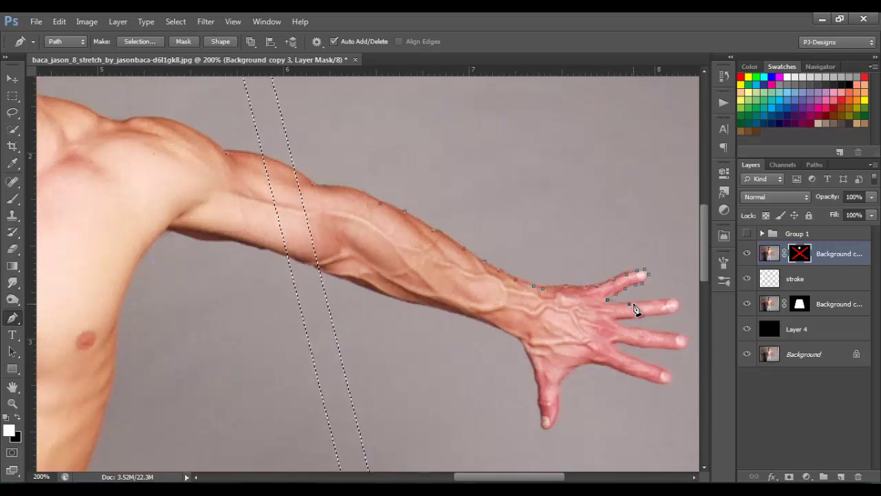
left_click(629, 303)
left_click(645, 302)
left_click(663, 301)
left_click(678, 303)
left_click(618, 321)
left_click(628, 326)
left_click(640, 330)
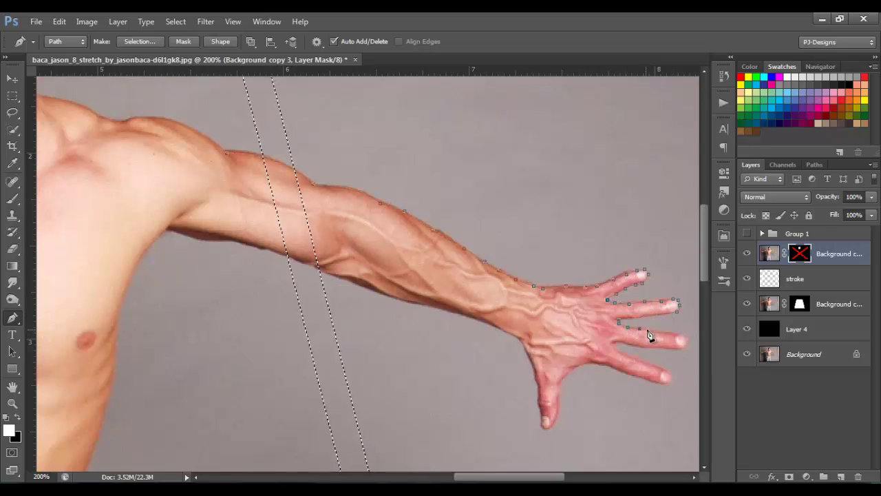
left_click(651, 333)
left_click(666, 334)
left_click(677, 335)
left_click(688, 337)
left_click(690, 345)
left_click(682, 348)
left_click(637, 344)
left_click(618, 342)
left_click(634, 358)
left_click(653, 365)
left_click(671, 374)
left_click(668, 381)
left_click(637, 382)
left_click(616, 372)
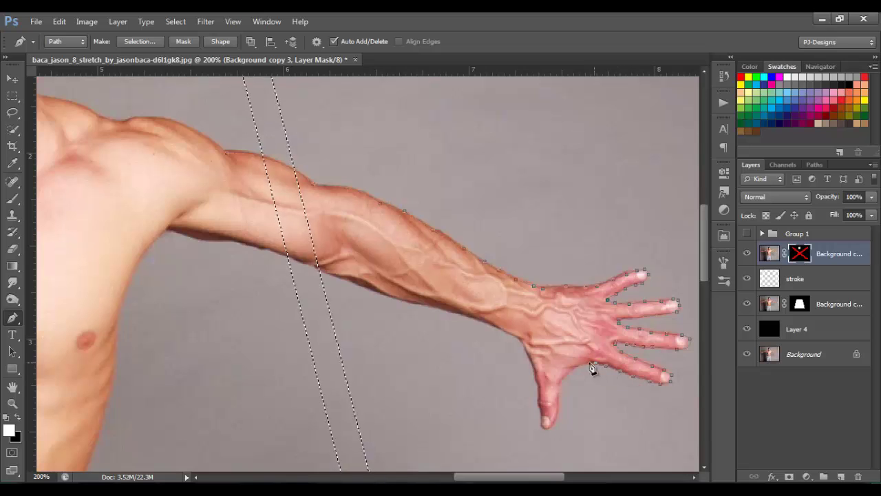
left_click(578, 367)
left_click(563, 393)
left_click(557, 417)
left_click(547, 427)
left_click(537, 413)
left_click(534, 386)
left_click(528, 348)
left_click(506, 331)
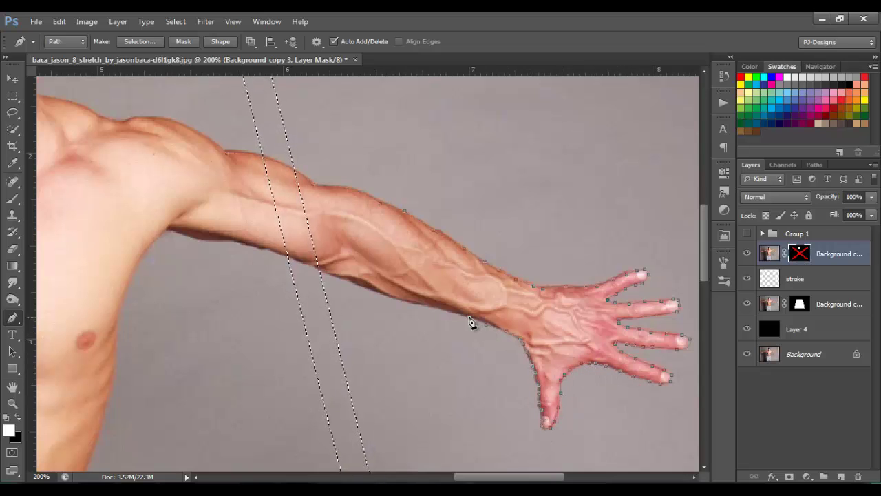
left_click(469, 317)
left_click(446, 312)
left_click(426, 305)
left_click(382, 294)
left_click(350, 283)
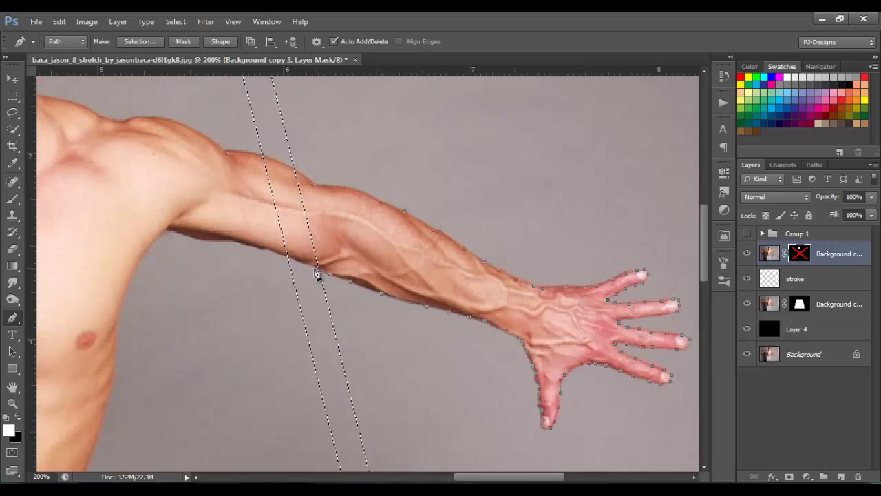
left_click(277, 252)
left_click(262, 247)
left_click(248, 244)
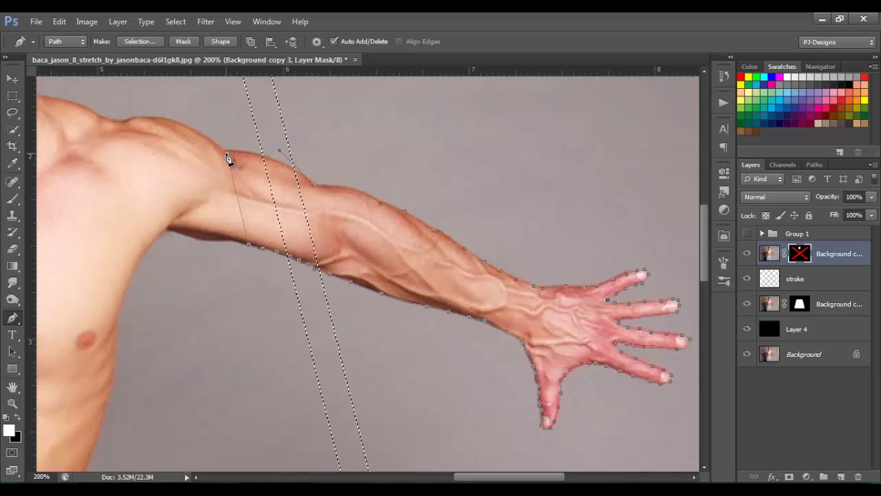
left_click(228, 159)
Clear the frame selection and convert the arm path to a new anti-aliased selection with a 1 px feather.
key("ctrl+d")
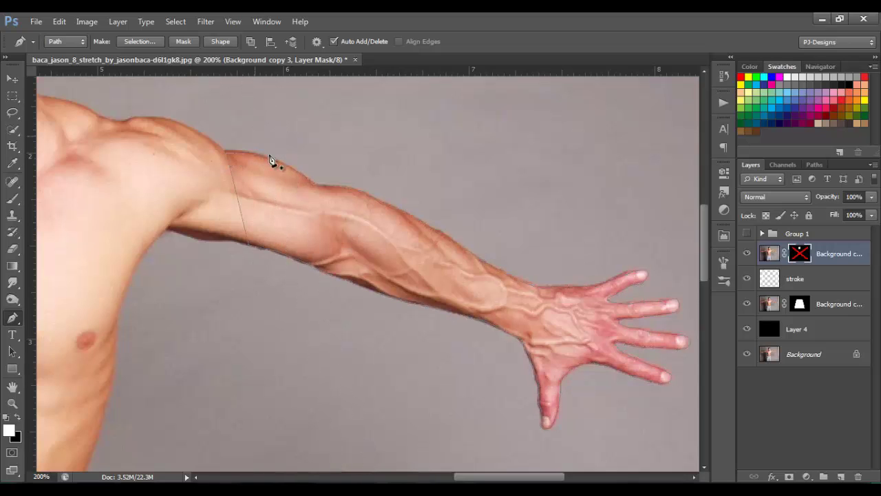
right_click(293, 215)
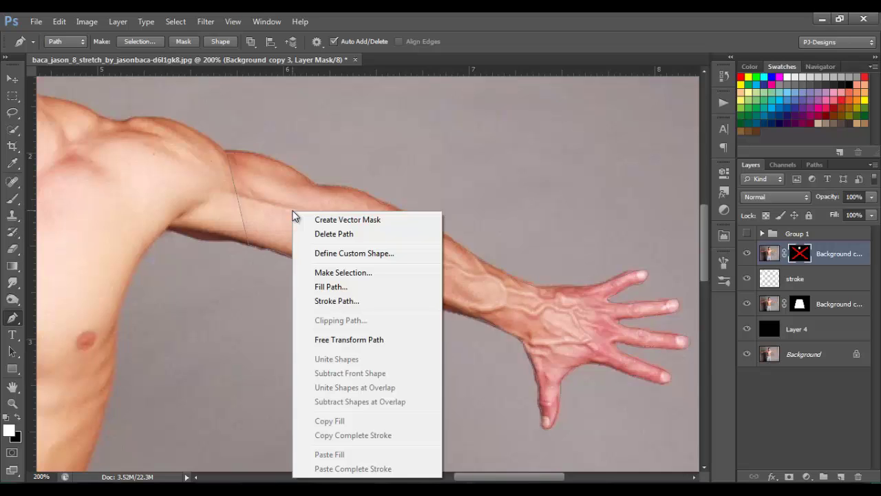
left_click(338, 272)
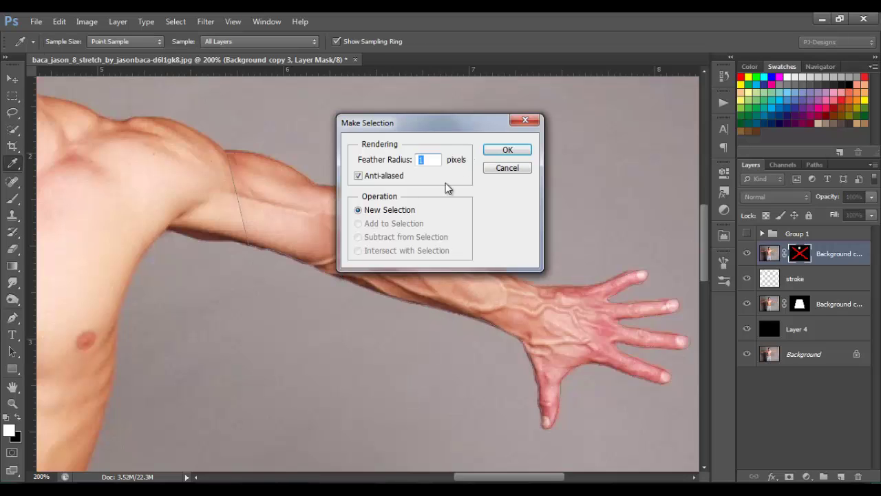
left_click(492, 149)
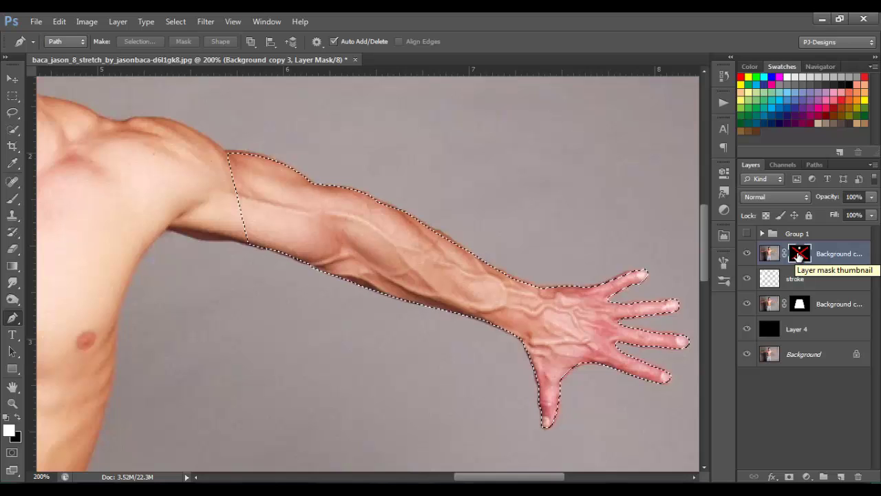
Re-enable the Background copy 3 layer mask, fill the arm selection on it with white, and deselect.
left_click(799, 256, "shift")
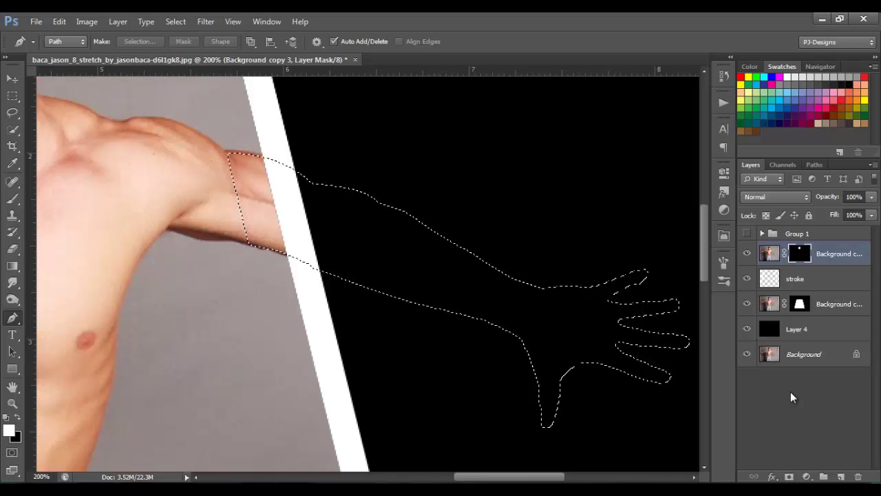
key("alt+BackSpace")
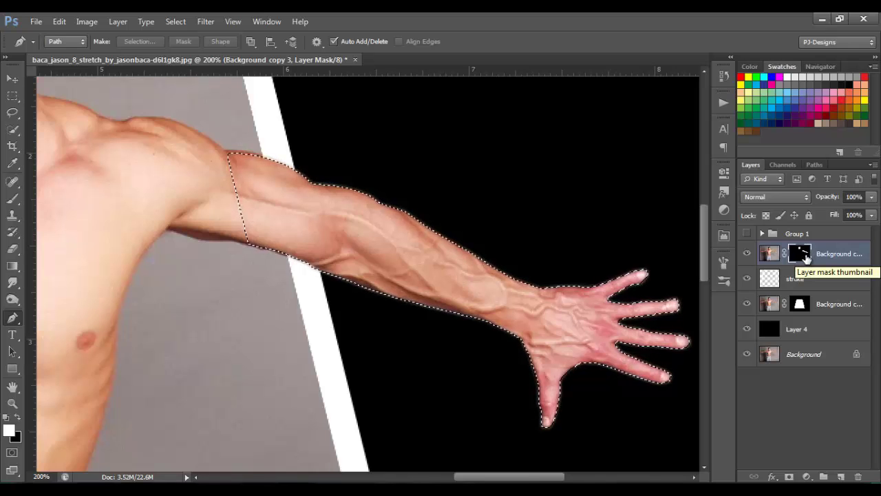
key("ctrl+d")
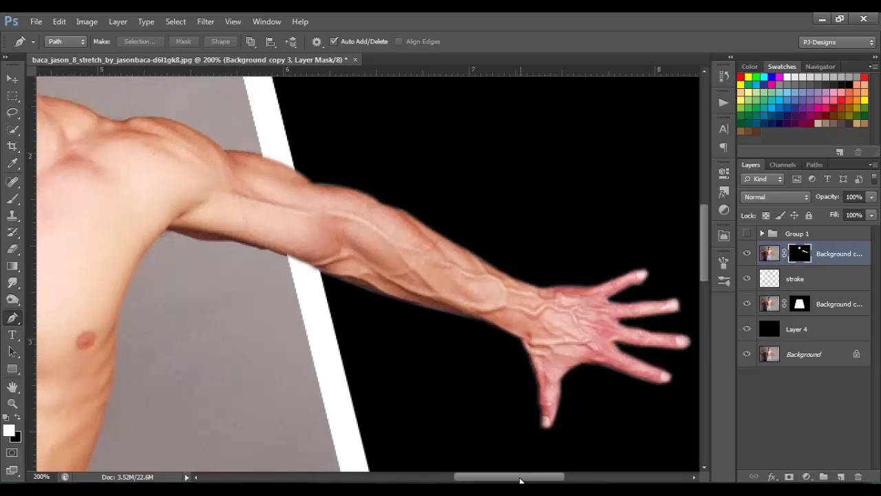
With the Background copy 3 mask disabled and the stroke outline loaded as a guide, start a Pen path along the other arm's upper edge to the wrist.
left_click_drag(521, 480, 391, 480)
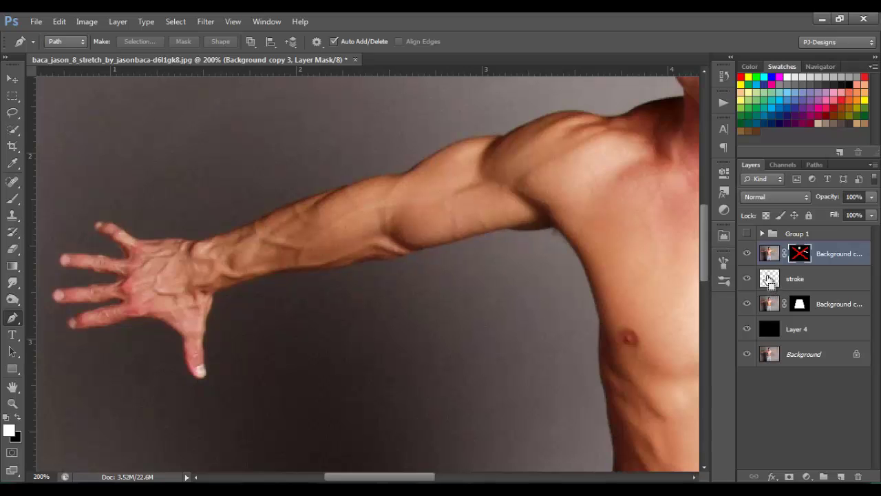
left_click(769, 278, "ctrl")
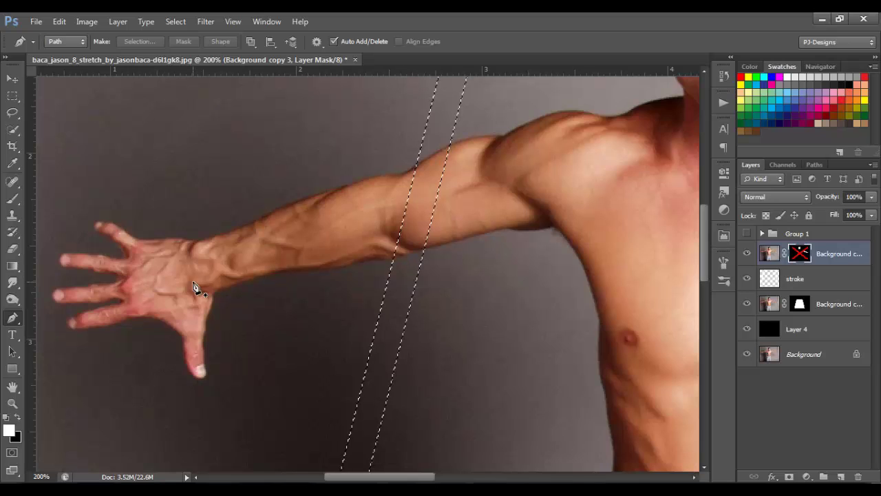
left_click(503, 137)
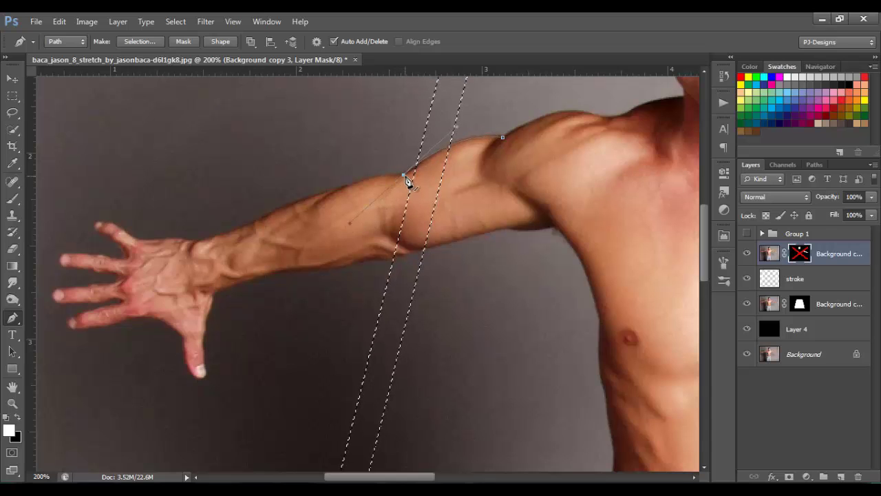
left_click_drag(359, 182, 374, 178)
left_click(289, 204)
left_click(259, 220)
left_click(220, 235)
left_click_drag(195, 243, 152, 240)
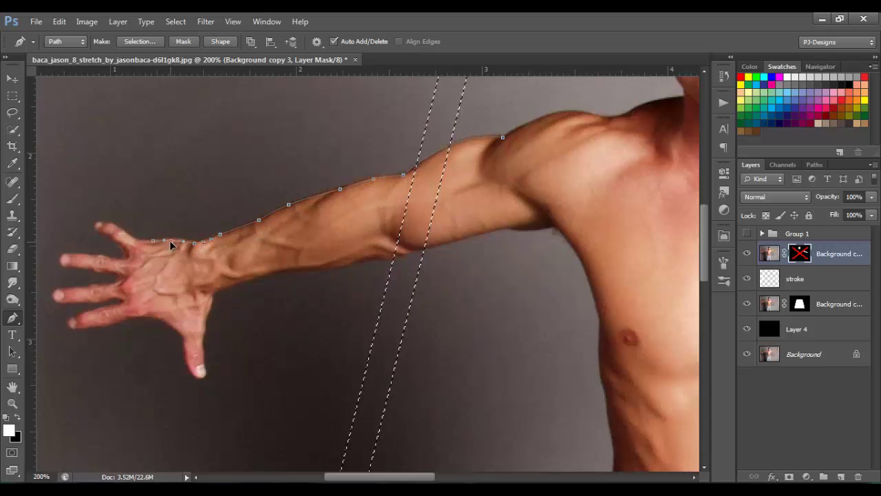
Continue the Pen path around the four outstretched fingers, following each fingertip and the gaps between them.
left_click(96, 224)
left_click(110, 239)
left_click(123, 250)
left_click(123, 256)
left_click(89, 257)
left_click(69, 255)
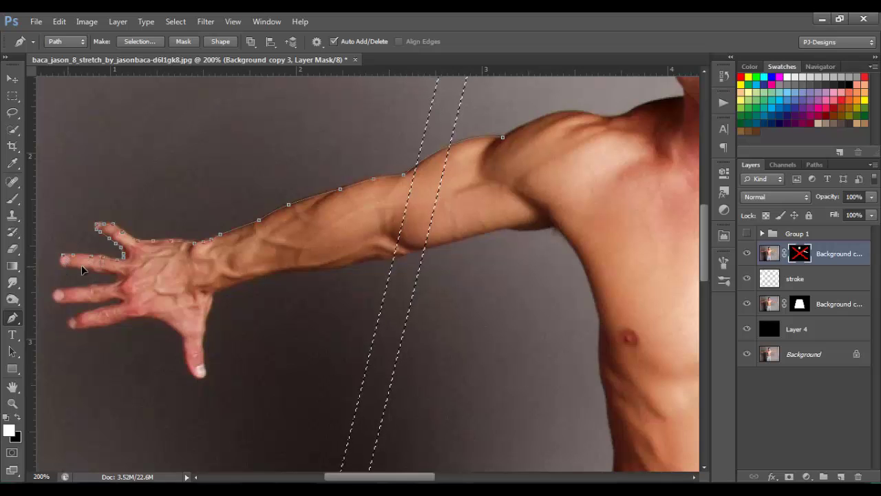
left_click(62, 261)
left_click(96, 274)
left_click(116, 280)
left_click(90, 288)
left_click(59, 292)
left_click(76, 303)
left_click(96, 304)
left_click(120, 299)
left_click(112, 302)
left_click(72, 322)
left_click(75, 328)
left_click(103, 324)
left_click(119, 321)
left_click(130, 318)
Extend the Pen path along the palm's edge and around the thumb to the underside of the wrist.
left_click(161, 319)
left_click(184, 340)
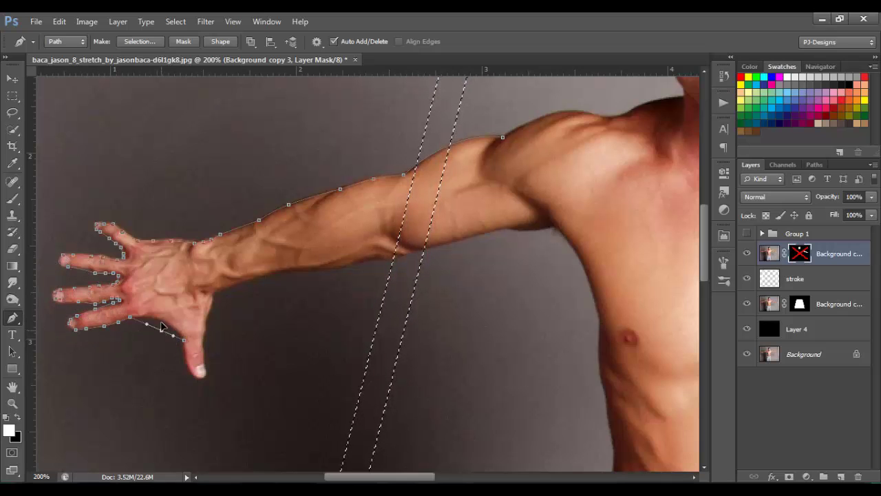
left_click(194, 374)
left_click(204, 368)
left_click(206, 345)
left_click(206, 327)
left_click(212, 296)
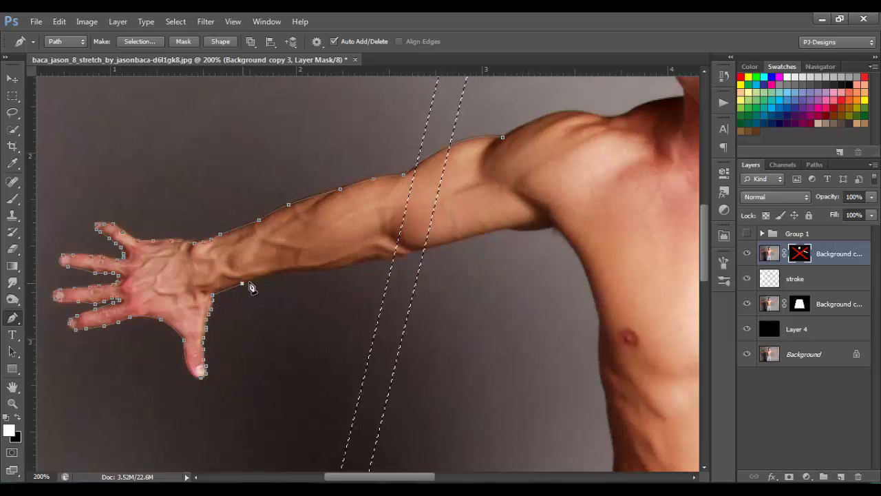
Trace the underside of the forearm and upper arm past the frame edge, and close the path at its starting anchor near the shoulder.
left_click(242, 283)
left_click(262, 277)
left_click(282, 273)
left_click(299, 272)
left_click(357, 267)
left_click(413, 248)
left_click(471, 238)
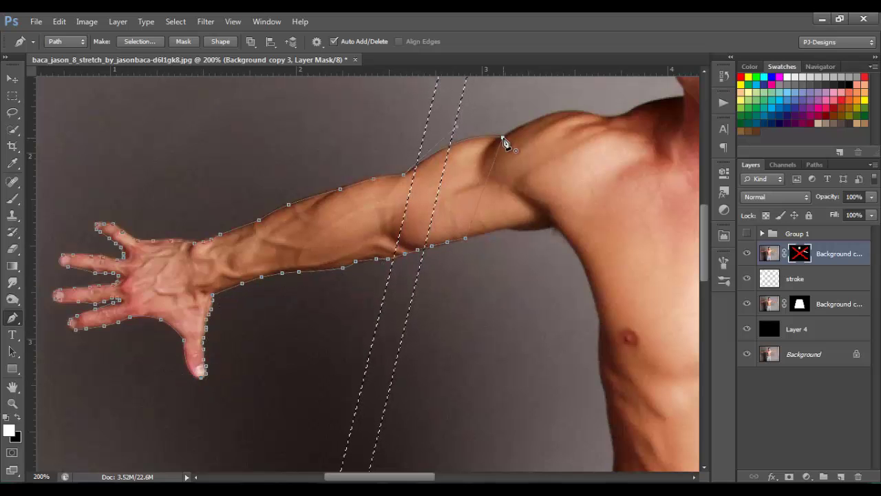
left_click(503, 137)
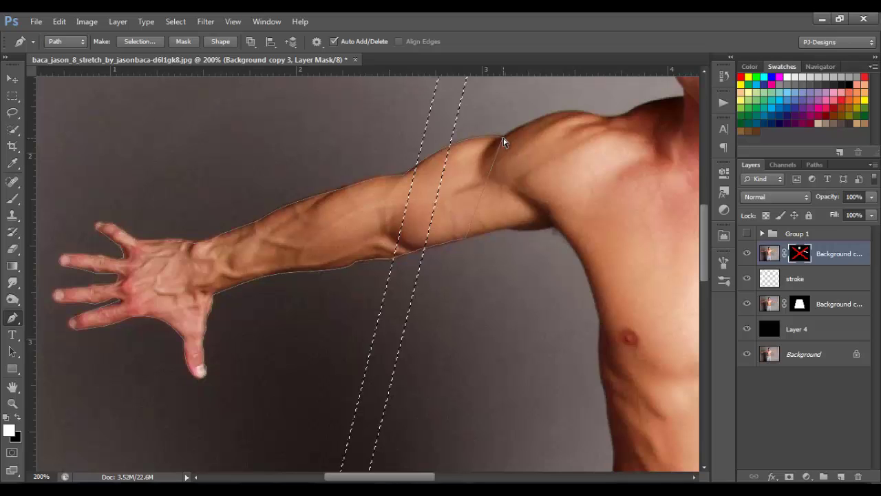
Clear the frame selection and convert the closed arm path to a new anti-aliased selection with a 1 px feather.
key("ctrl+d")
right_click(452, 196)
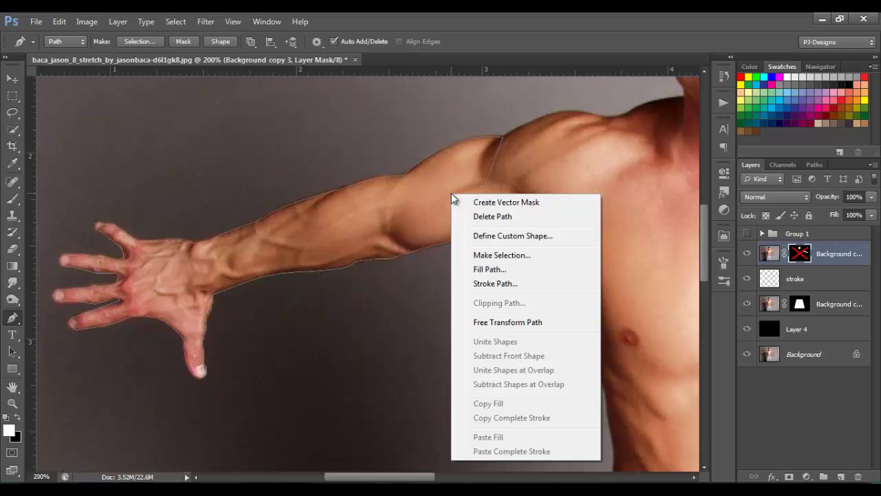
left_click(476, 254)
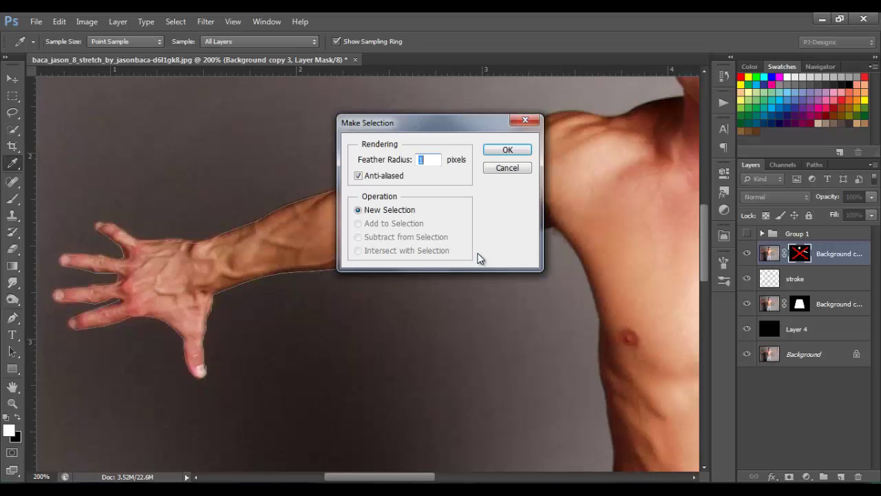
left_click(507, 151)
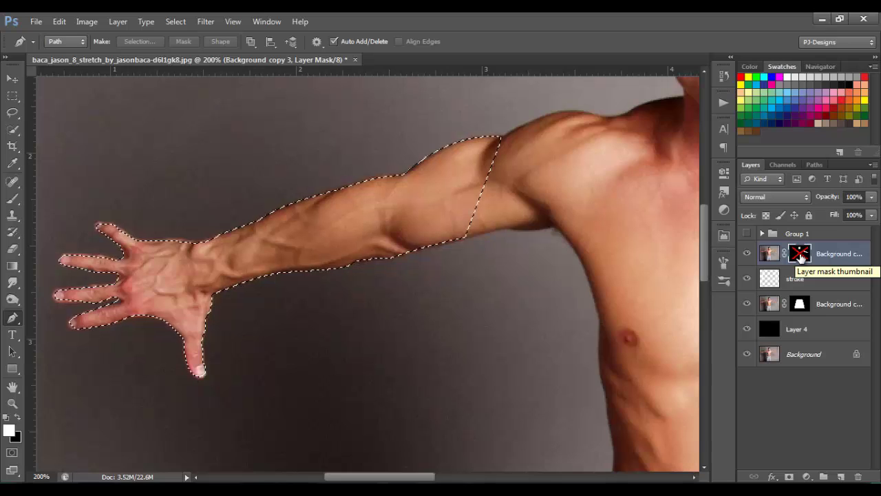
Re-enable the Background copy 3 layer mask, fill the second arm's selection on it with white, deselect, and fit the whole image in view.
left_click(800, 257, "shift")
left_click(800, 256, "alt")
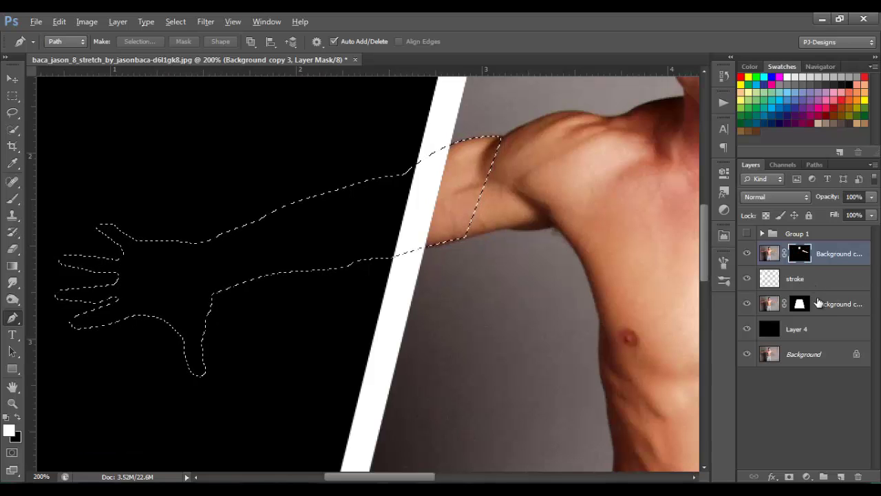
key("alt+BackSpace")
key("ctrl+d")
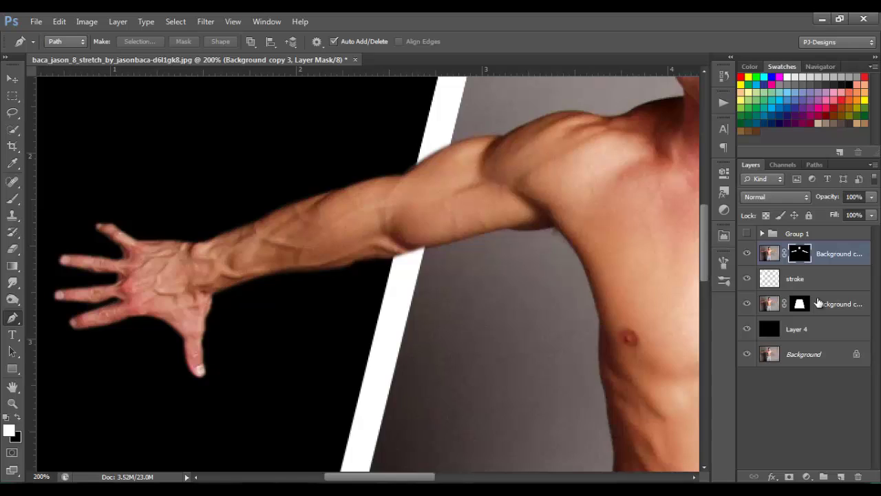
key("ctrl+0")
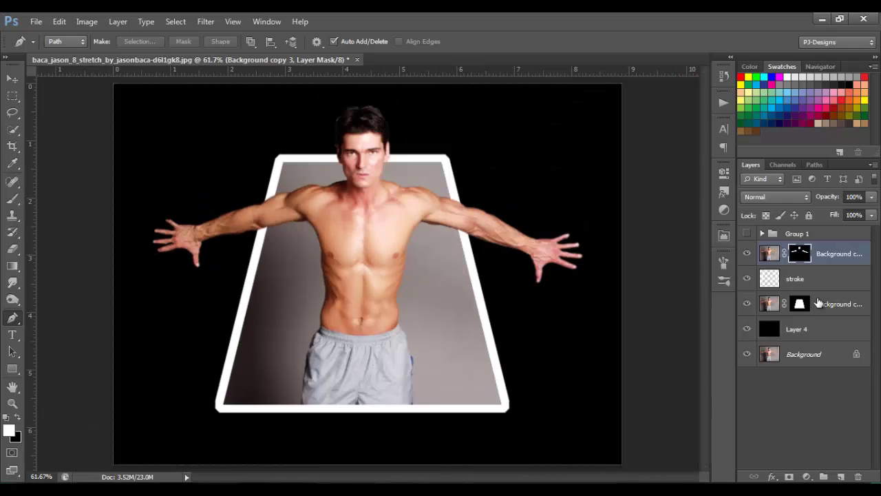